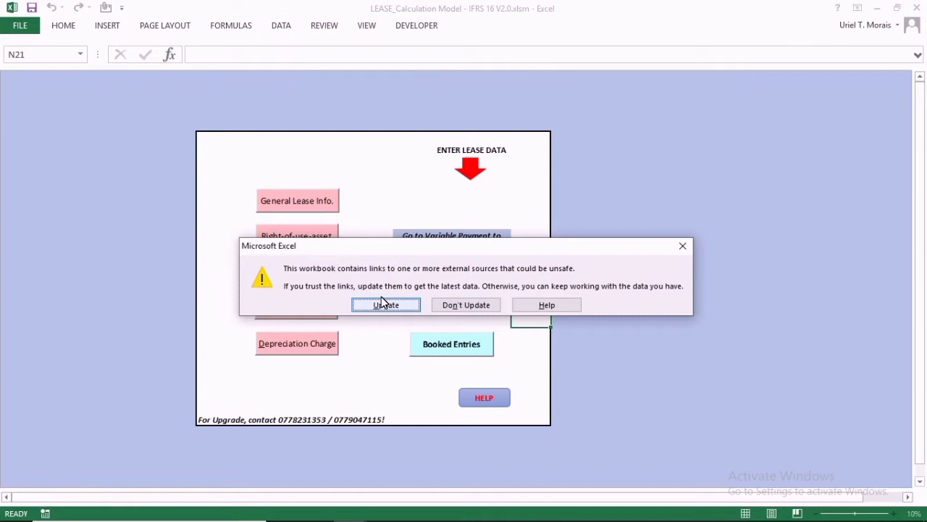
# Update the external links so LEASE_Calculation Model - IFRS 16 V2.0 opens on its home page.
pyautogui.click(384, 304)
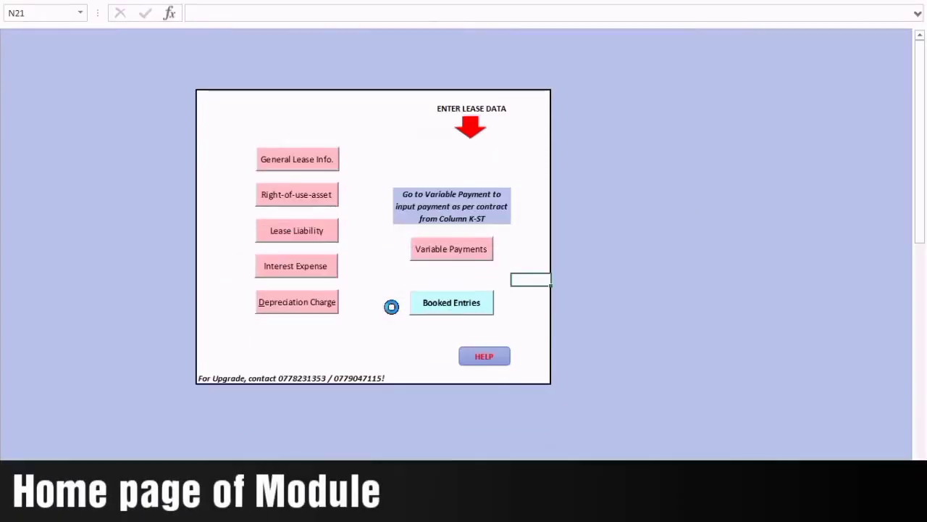
pyautogui.click(523, 263)
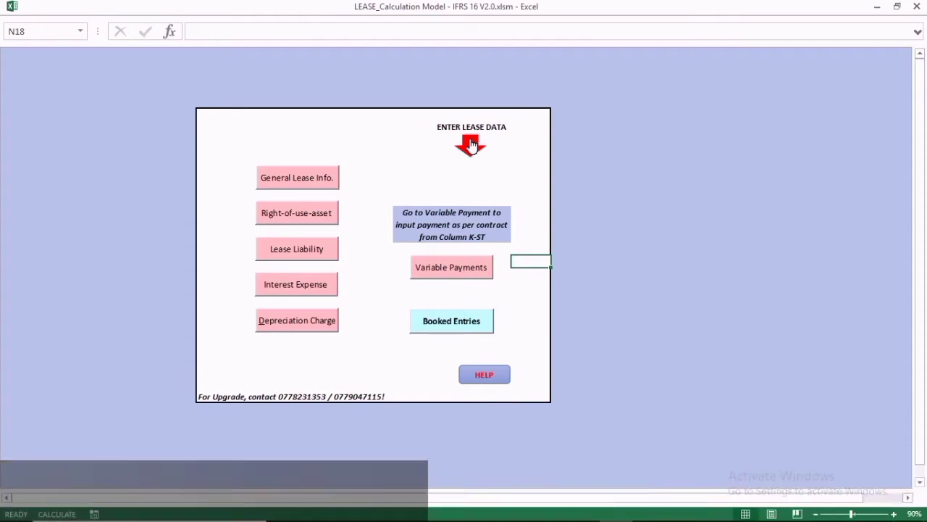
# Open the blank Lease Entry Form and read the Space, Monthly Rent Amount, CCY and Currency hints.
pyautogui.click(469, 146)
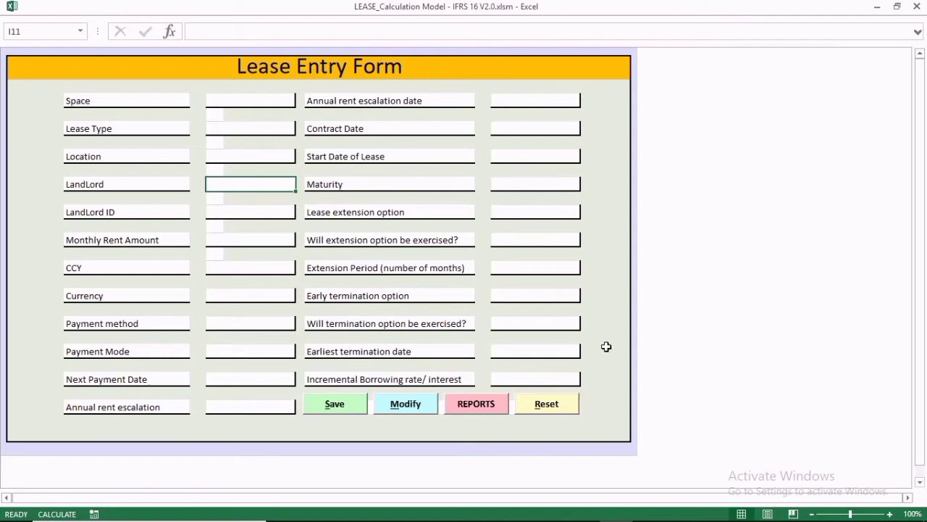
pyautogui.click(235, 98)
pyautogui.click(246, 239)
pyautogui.click(248, 272)
pyautogui.click(247, 292)
# Read the input hints for termination exercised, Early termination, Extension Period and Maturity date.
pyautogui.click(532, 321)
pyautogui.click(549, 297)
pyautogui.click(549, 271)
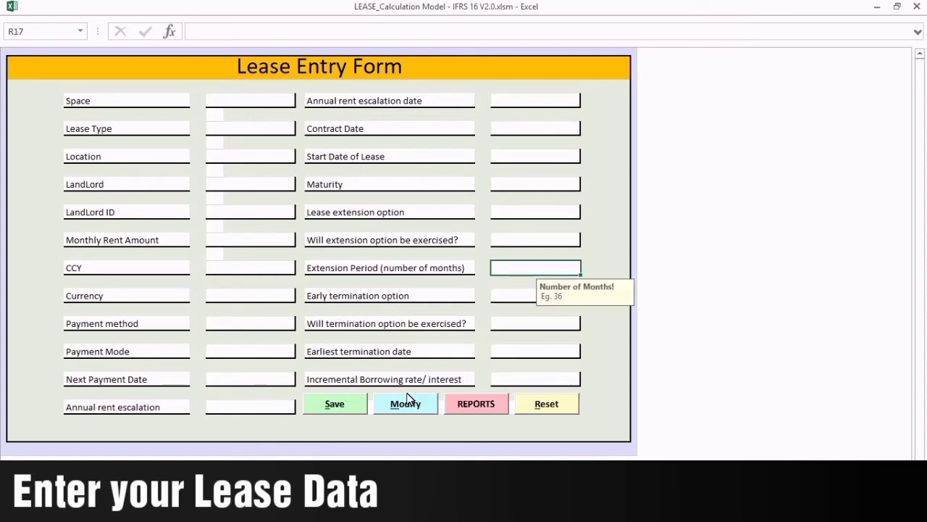
pyautogui.click(535, 186)
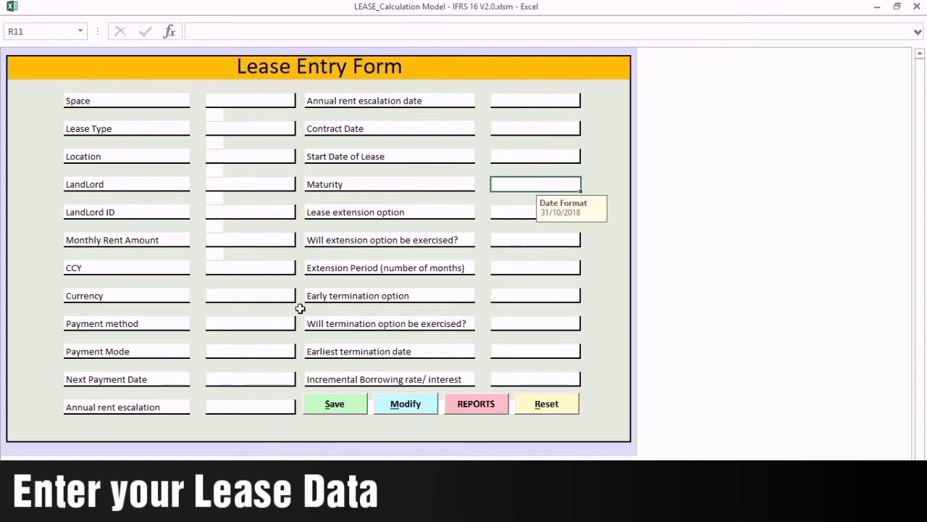
pyautogui.click(526, 321)
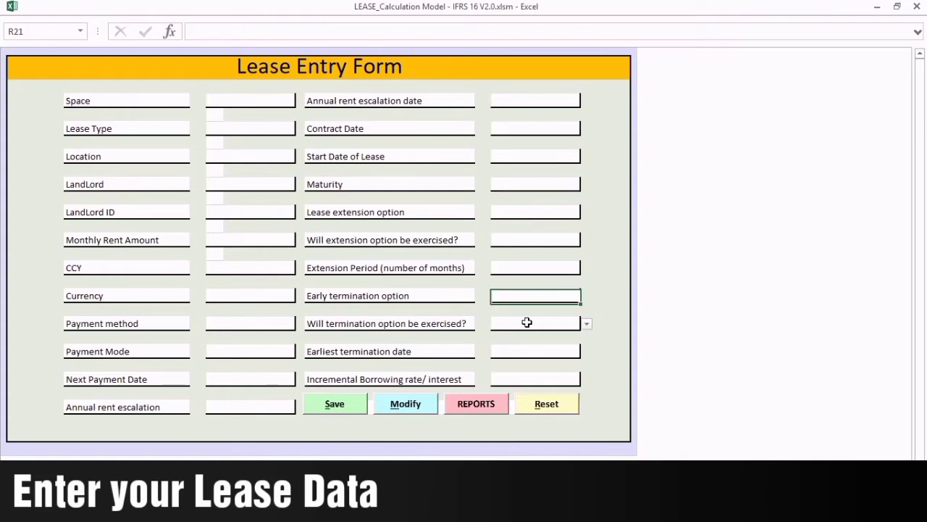
pyautogui.click(534, 295)
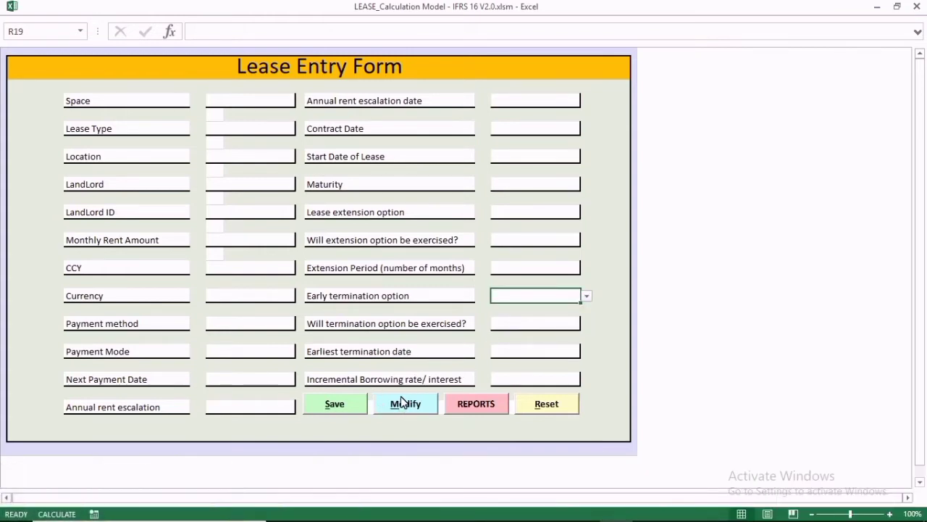
# Start Modify but decline it, then review the Space, Lease Type and CCY field hints.
pyautogui.click(404, 402)
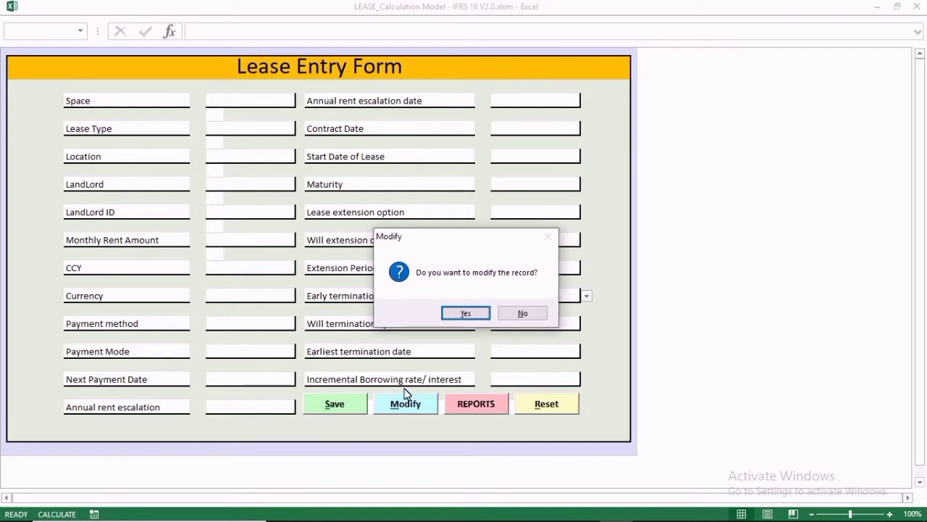
pyautogui.click(518, 307)
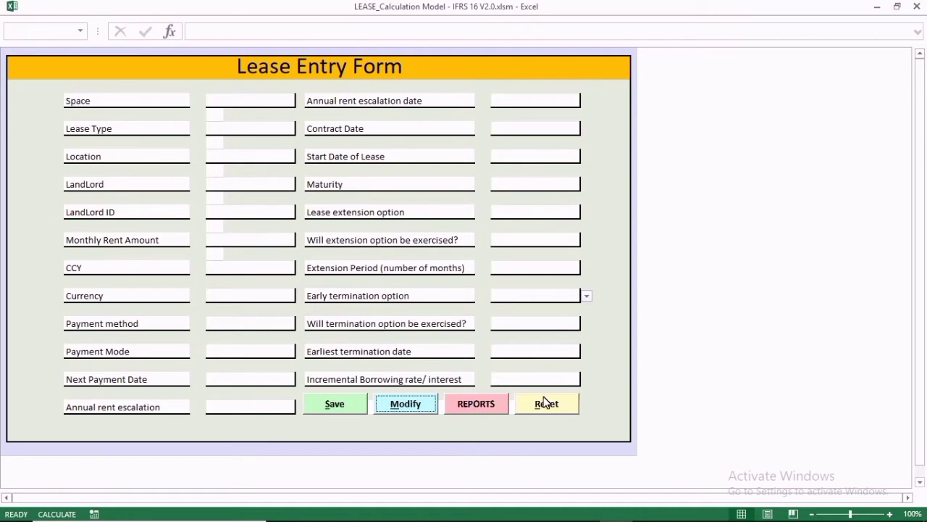
pyautogui.click(246, 100)
pyautogui.click(246, 127)
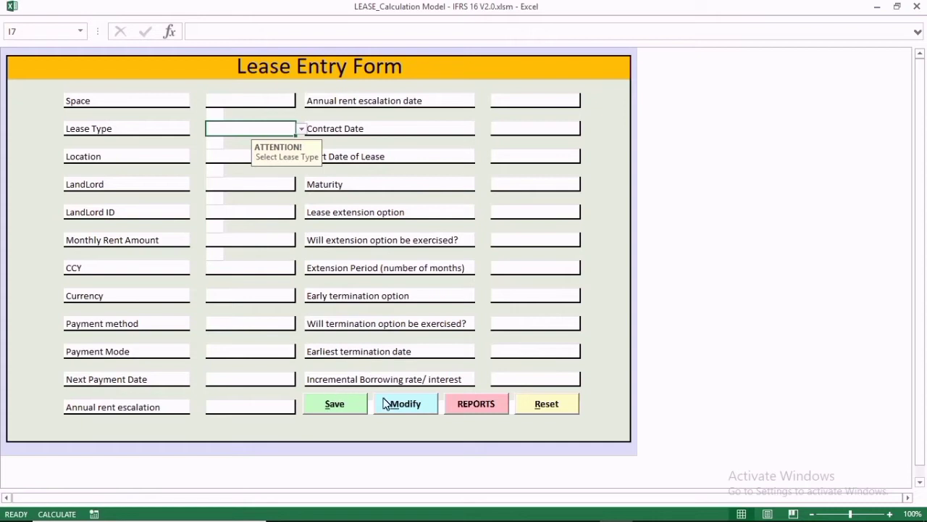
pyautogui.click(242, 272)
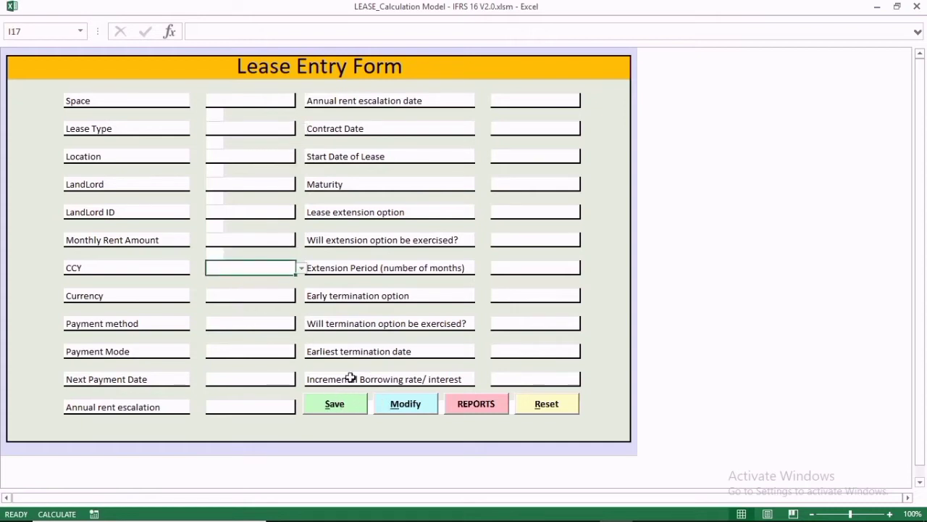
# Modify an existing lease by loading serial number 6 into the form.
pyautogui.click(402, 397)
pyautogui.click(471, 311)
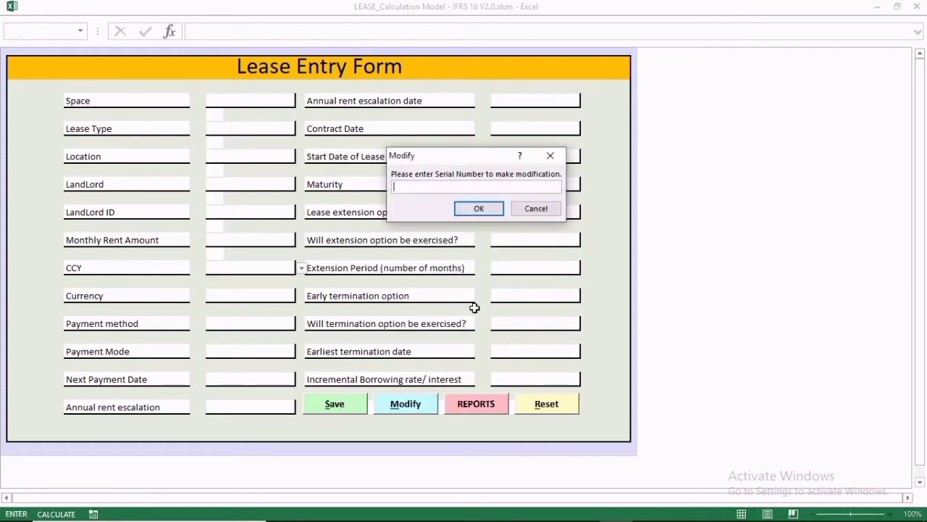
pyautogui.write('6')
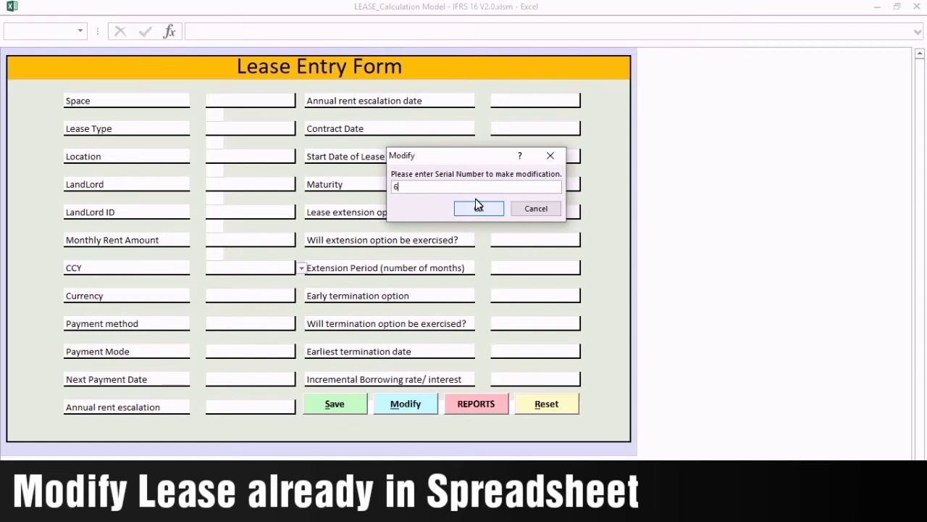
pyautogui.click(476, 203)
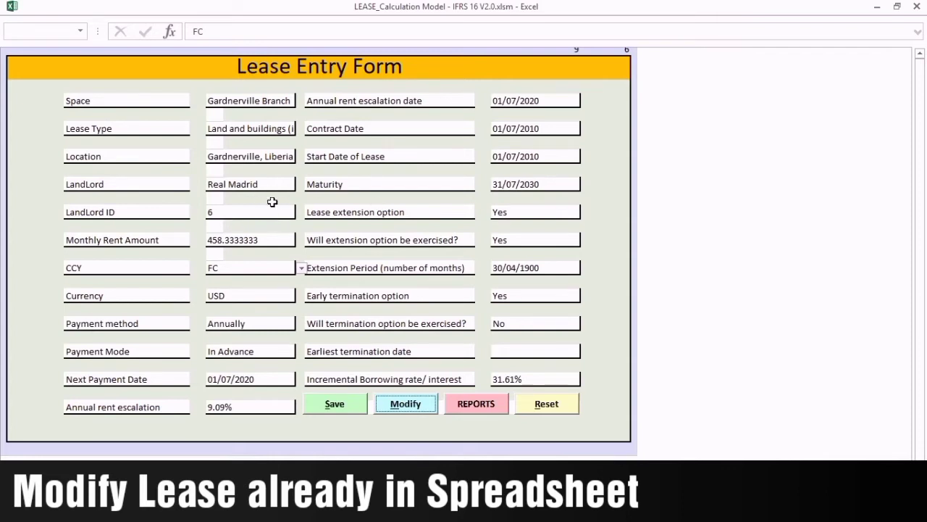
# Enter a new name in lease 6's LandLord field and save the record with Yes.
pyautogui.click(248, 184)
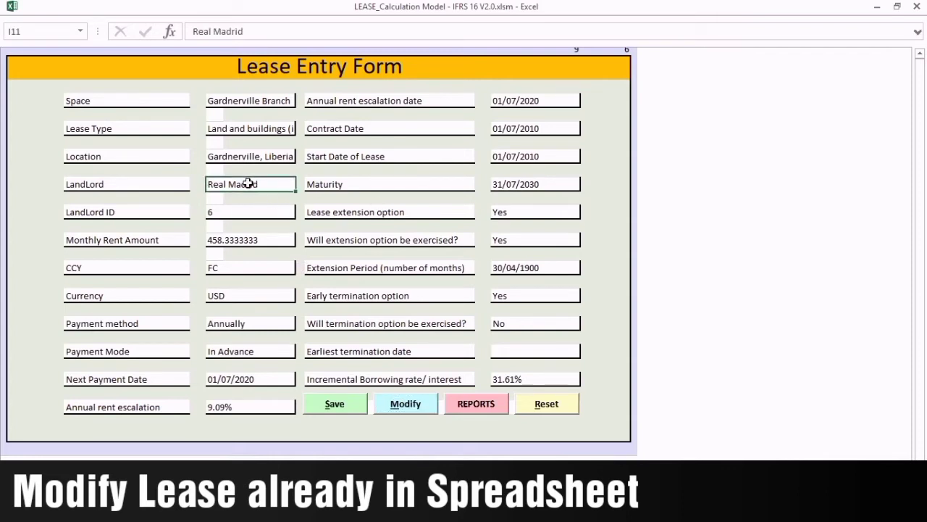
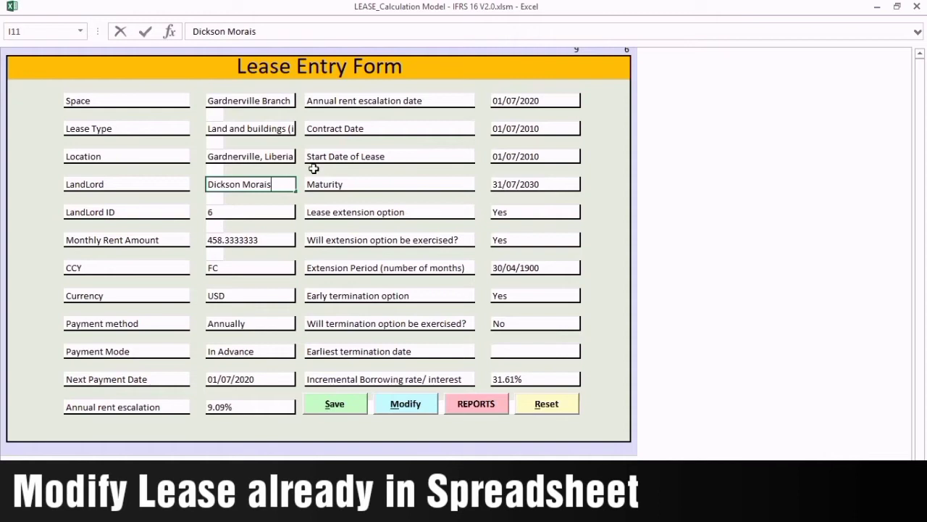
pyautogui.click(339, 403)
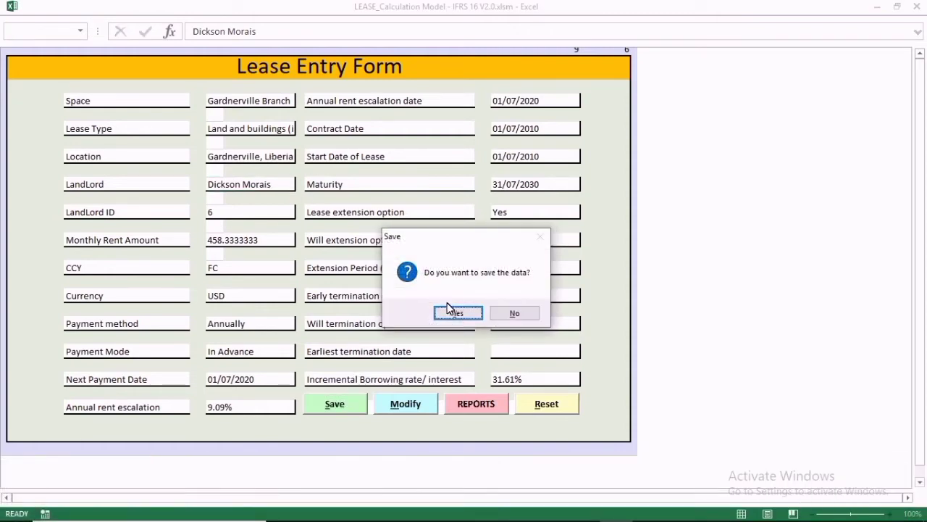
pyautogui.click(457, 313)
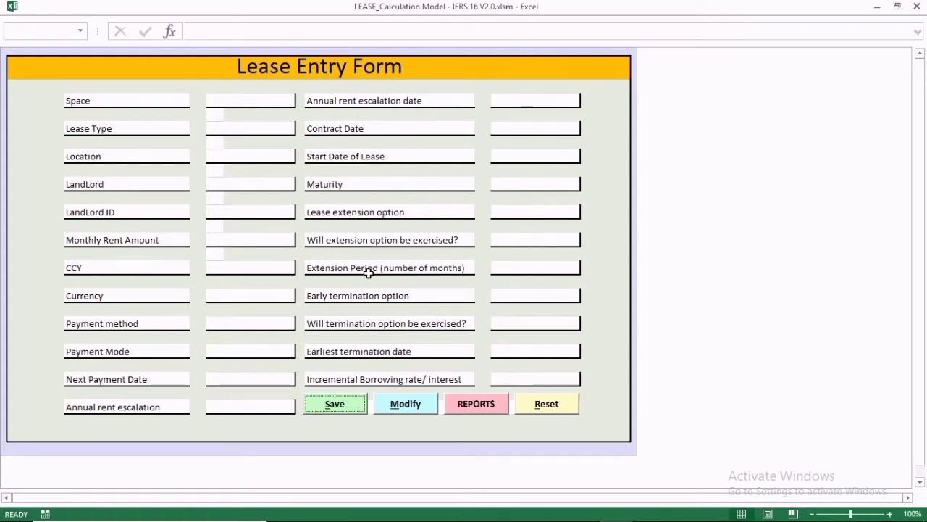
# Confirm a blank form is rejected for missing Space, reset the form, and go to REPORTS.
pyautogui.click(335, 403)
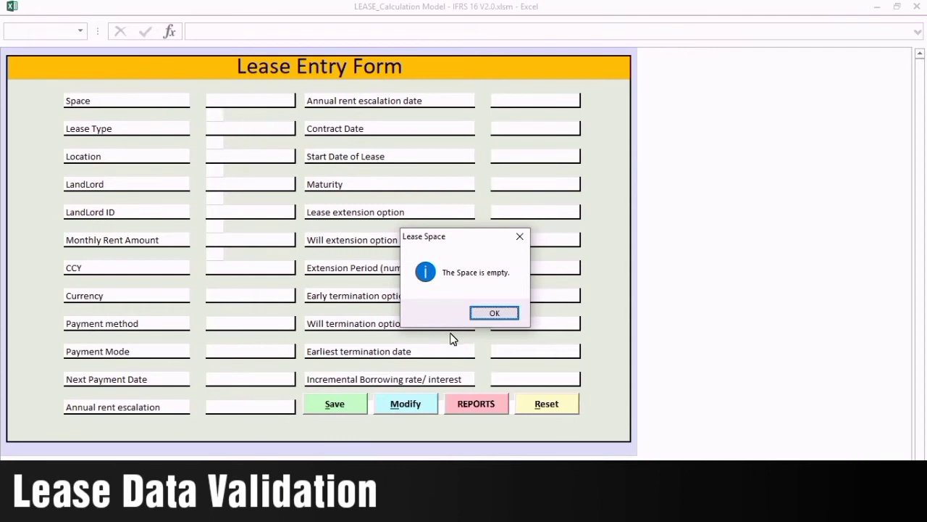
pyautogui.click(495, 312)
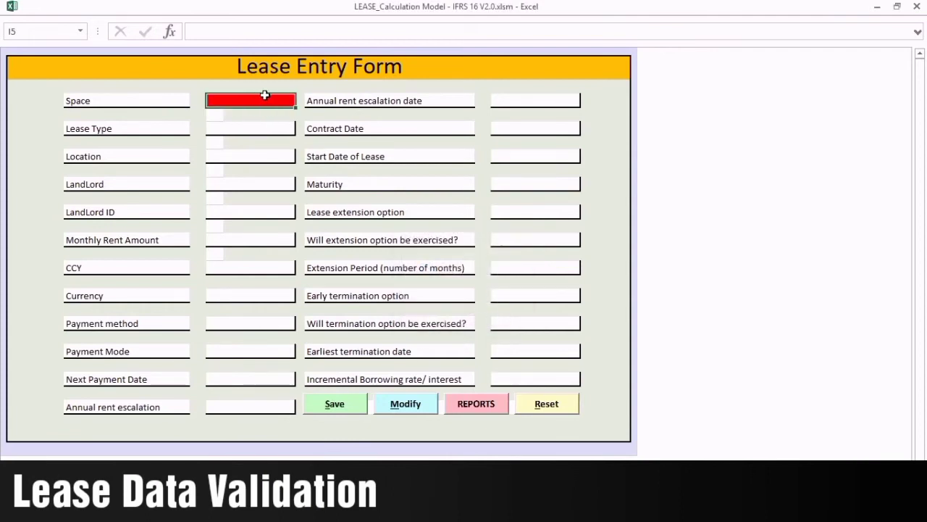
pyautogui.click(548, 403)
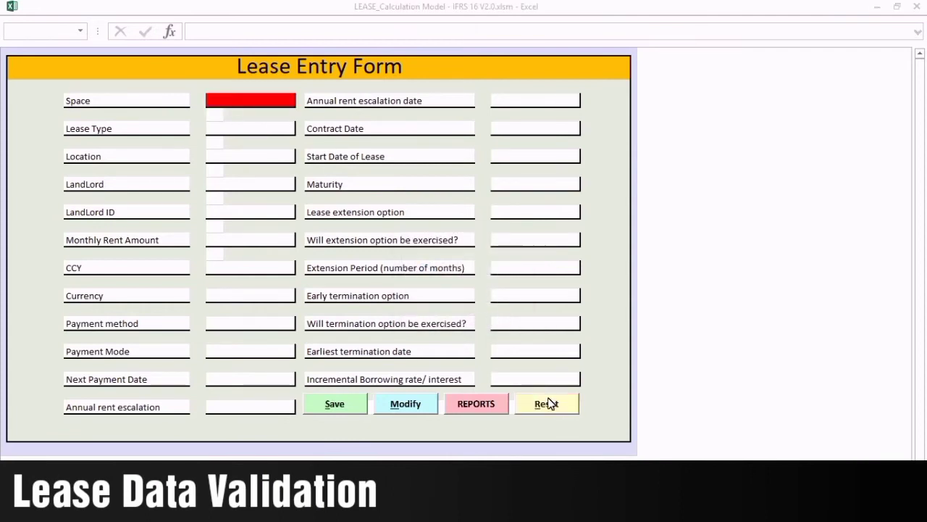
pyautogui.click(456, 312)
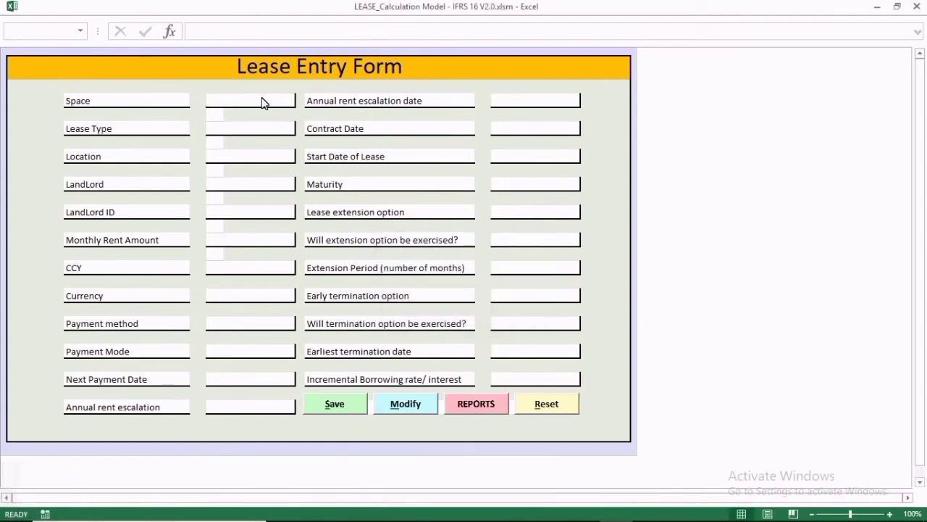
pyautogui.click(469, 404)
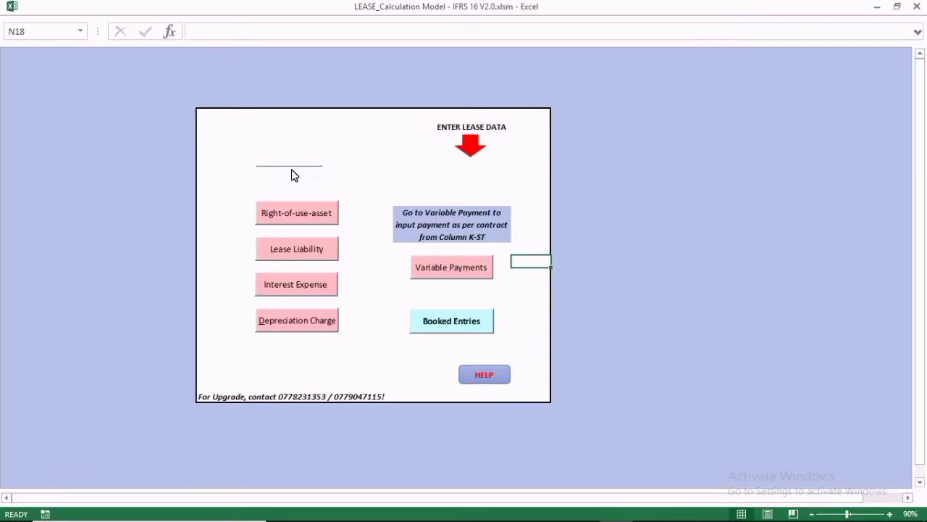
pyautogui.click(291, 171)
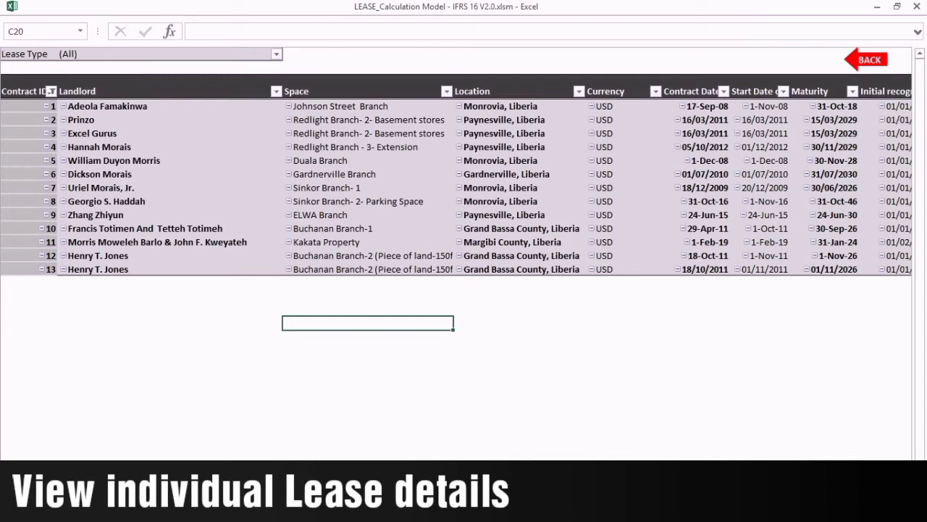
pyautogui.hscroll(10, 457, 189)
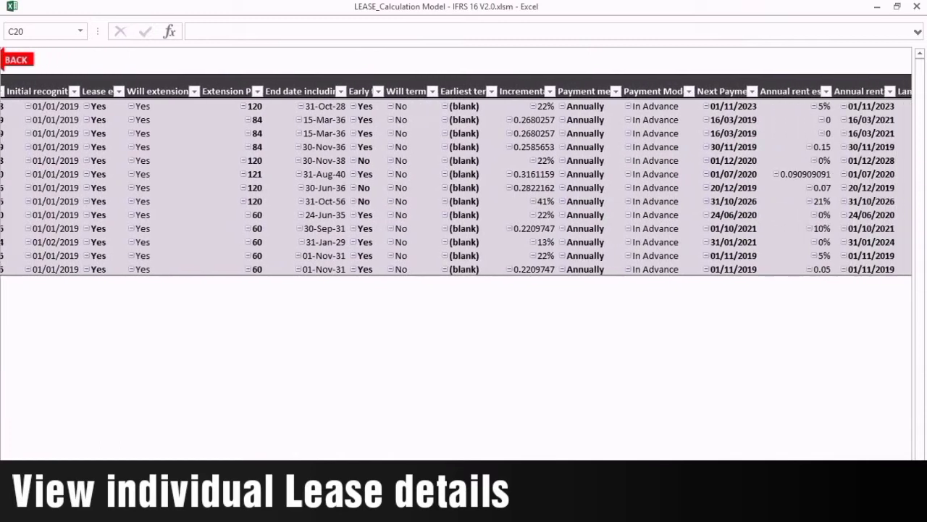
pyautogui.hscroll(5, 456, 188)
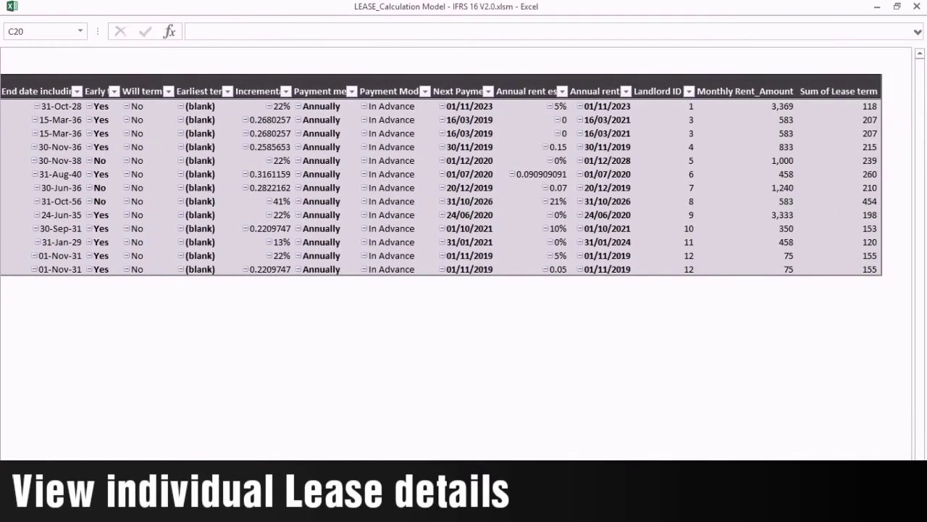
pyautogui.hscroll(-15, 457, 189)
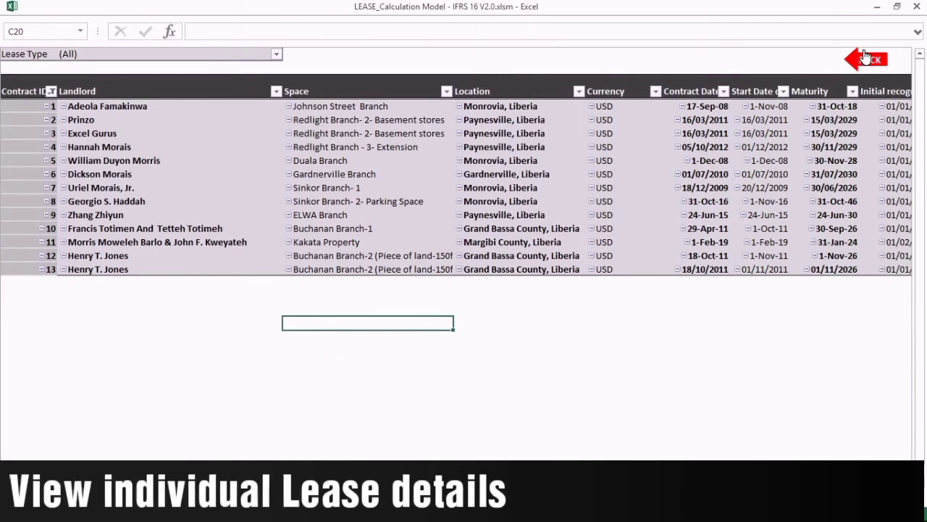
pyautogui.click(868, 58)
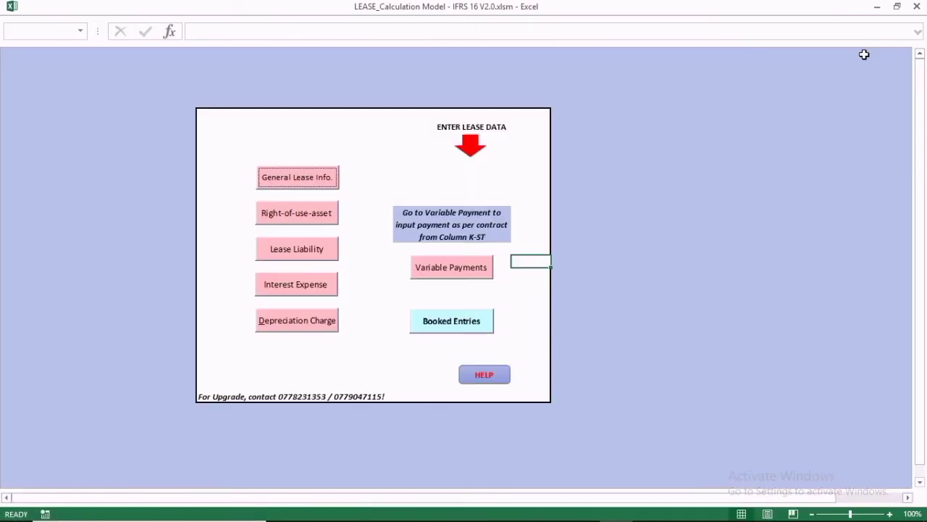
pyautogui.click(296, 210)
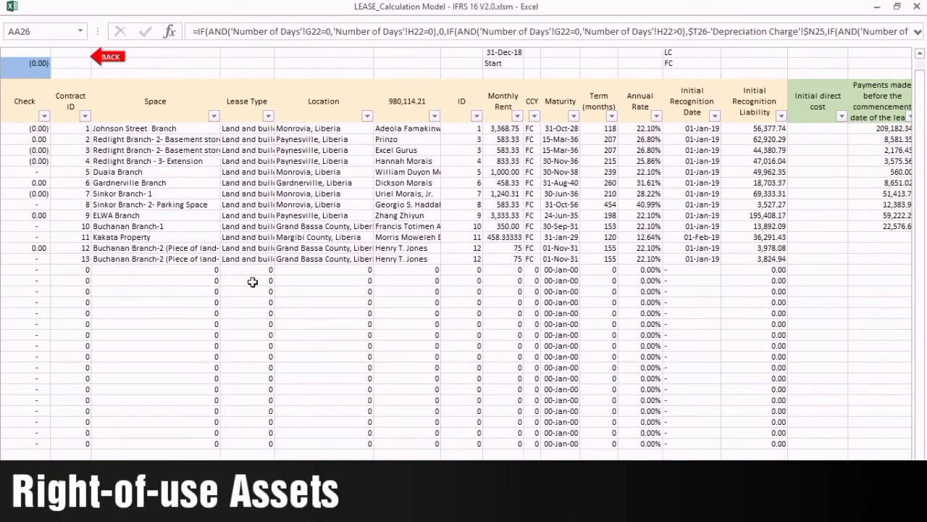
pyautogui.click(111, 57)
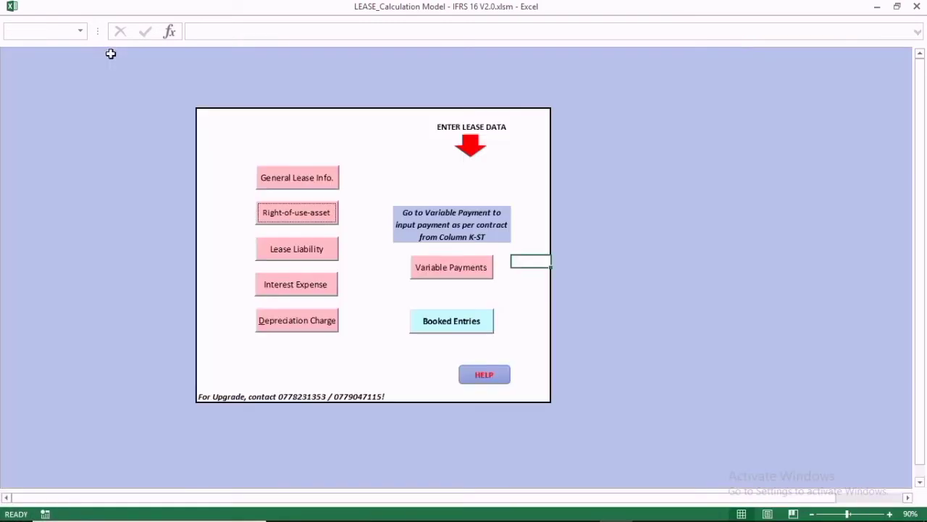
pyautogui.click(302, 249)
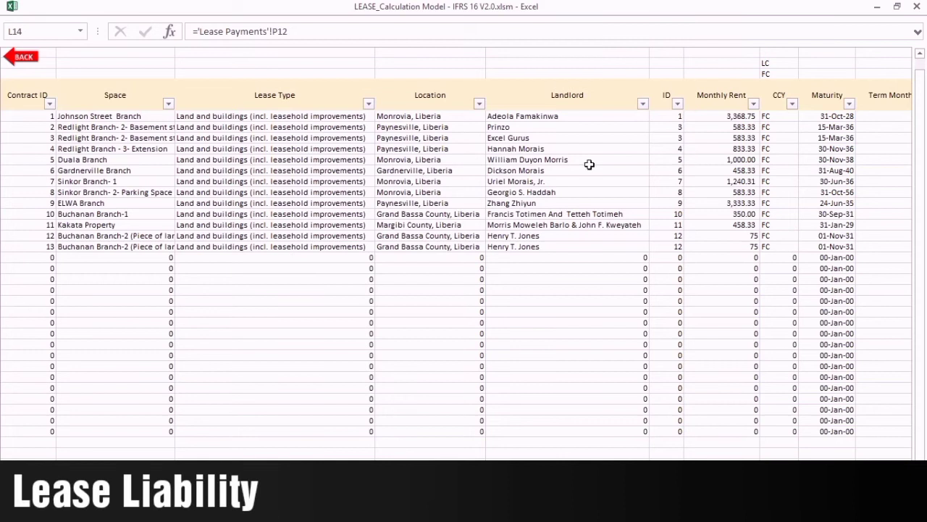
pyautogui.click(33, 58)
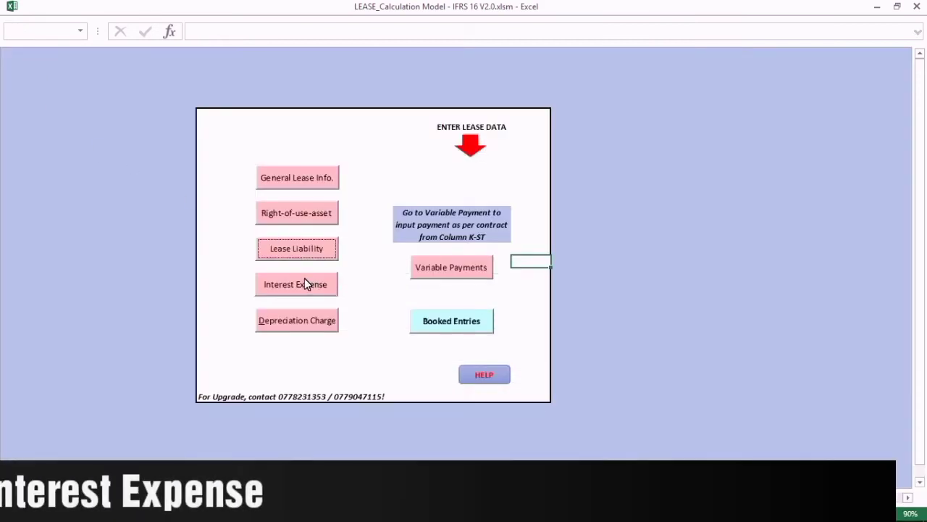
pyautogui.click(305, 283)
pyautogui.click(20, 57)
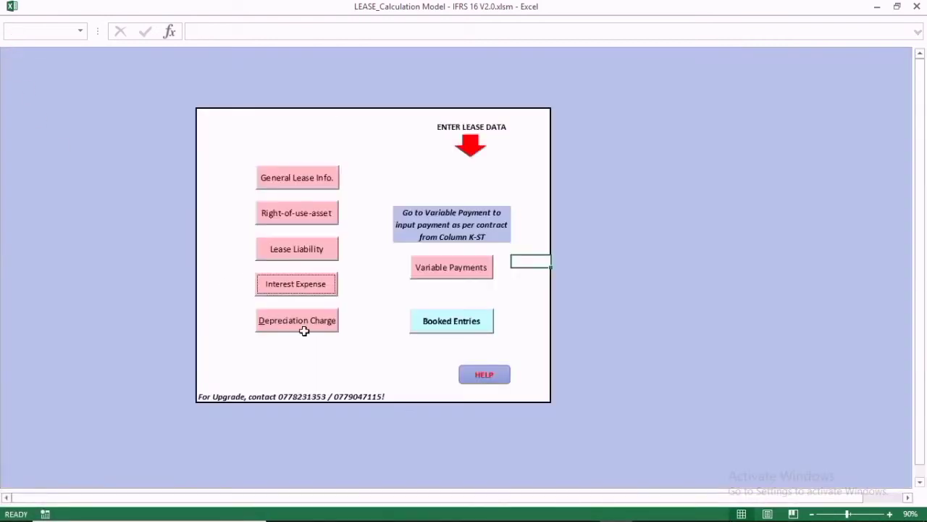
pyautogui.click(310, 320)
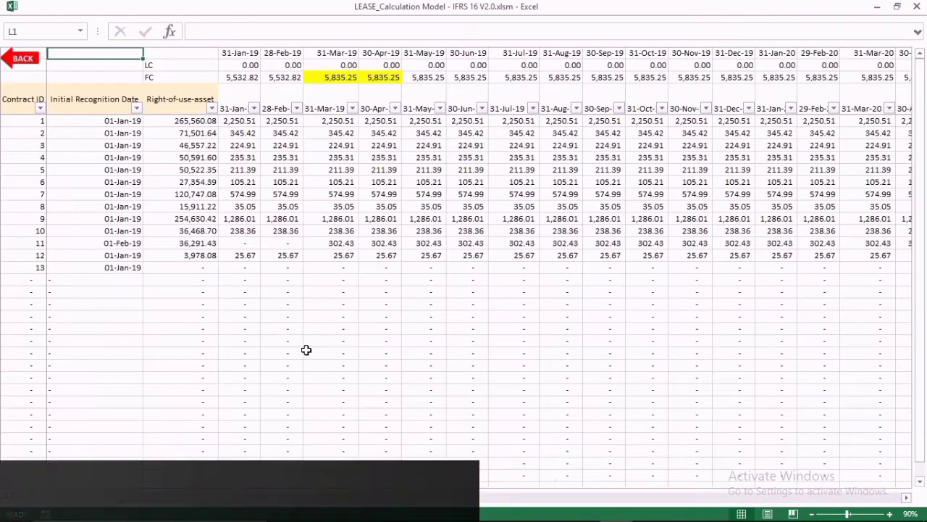
pyautogui.click(21, 57)
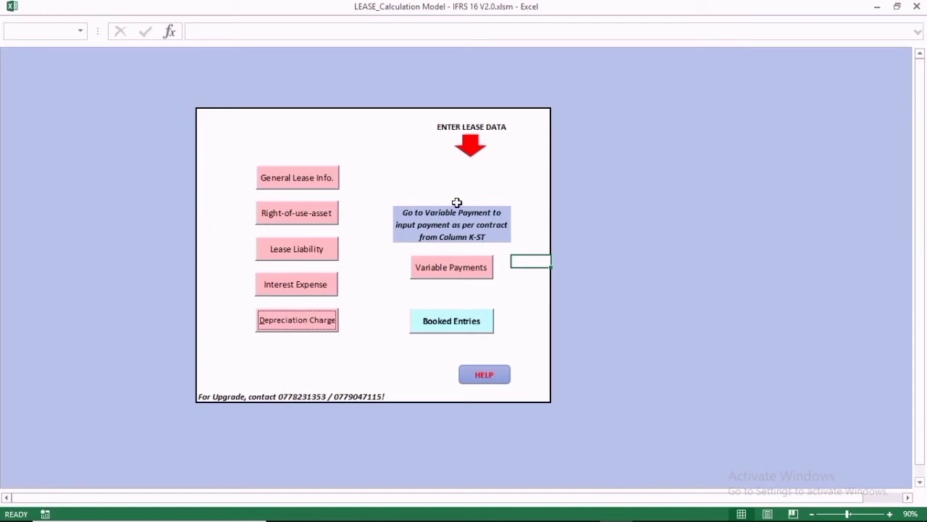
pyautogui.click(418, 215)
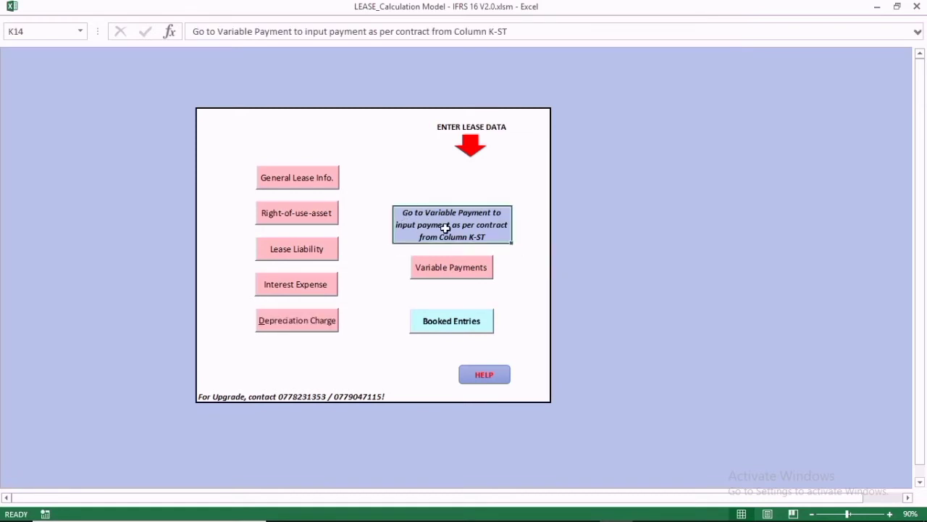
pyautogui.click(456, 266)
pyautogui.click(507, 129)
pyautogui.click(561, 138)
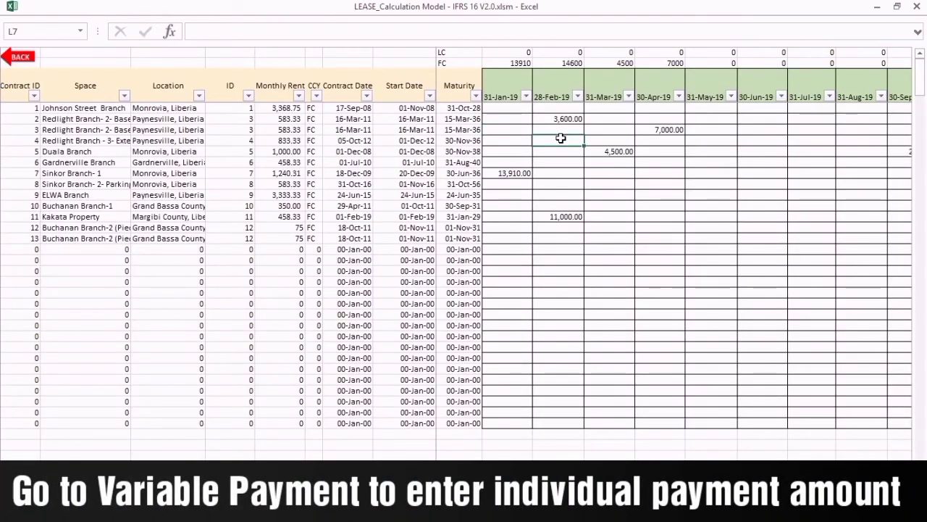
pyautogui.write('1')
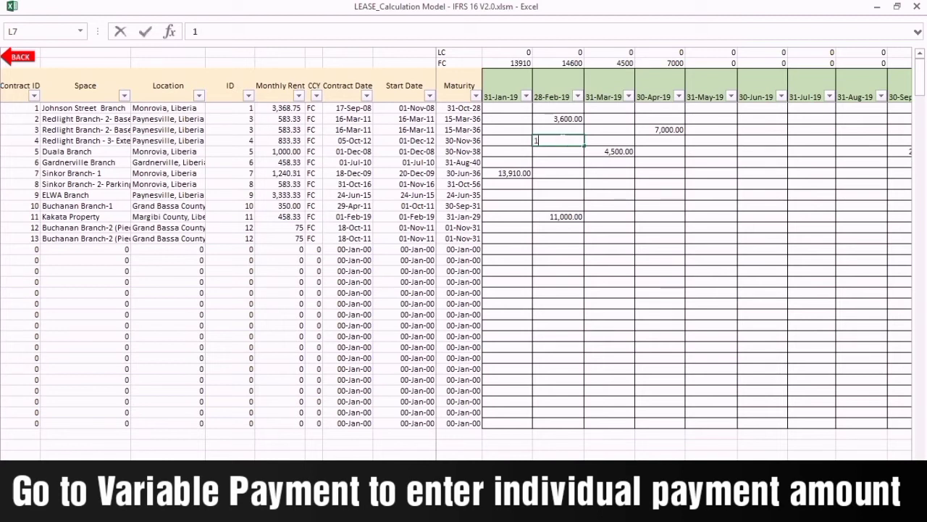
pyautogui.write('5000')
pyautogui.press('Return')
pyautogui.click(560, 139)
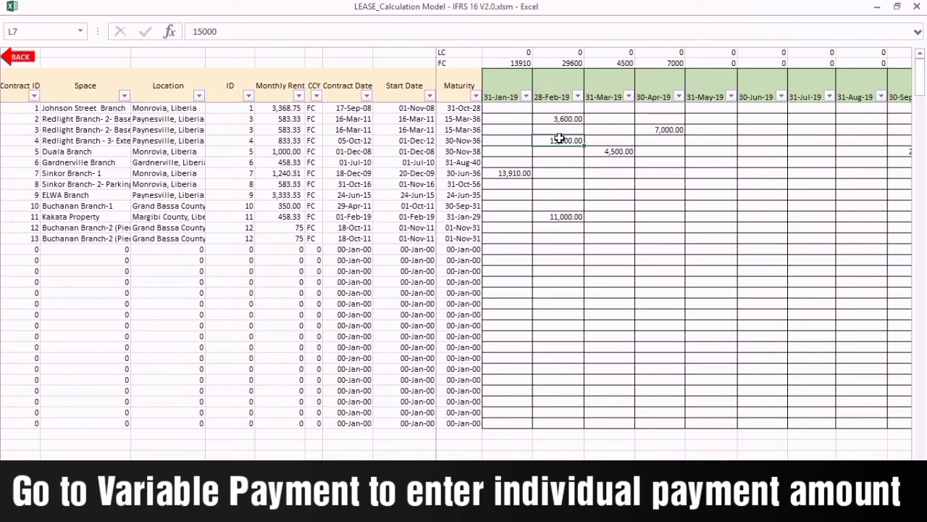
pyautogui.press('Delete')
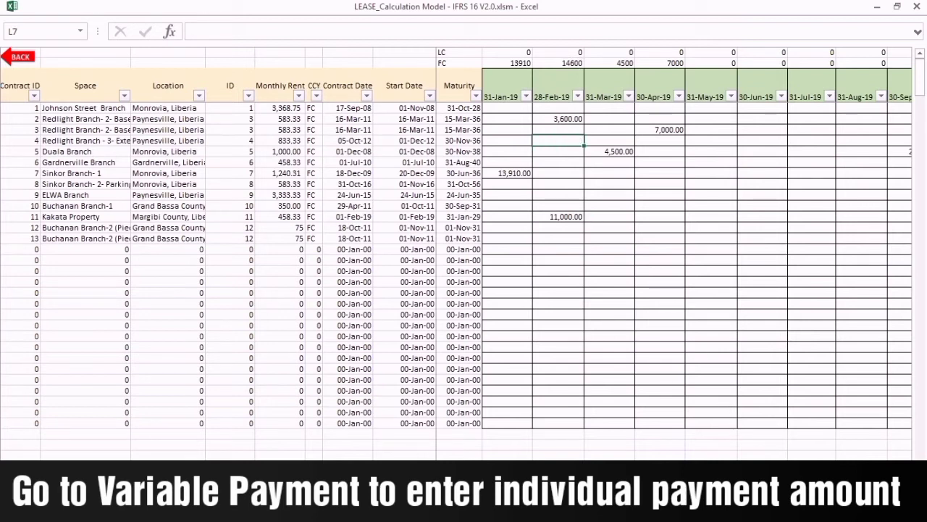
pyautogui.hscroll(4, 674, 253)
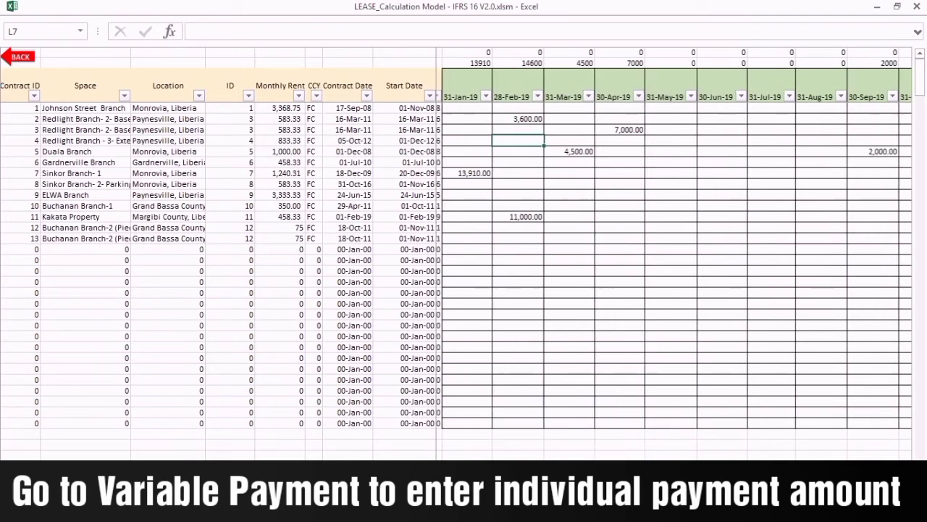
pyautogui.hscroll(12, 674, 254)
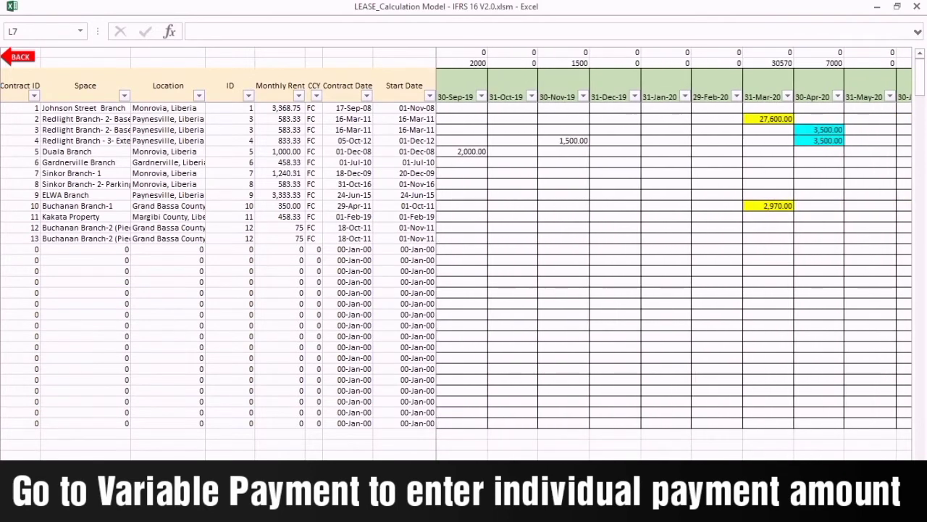
pyautogui.hscroll(16, 674, 254)
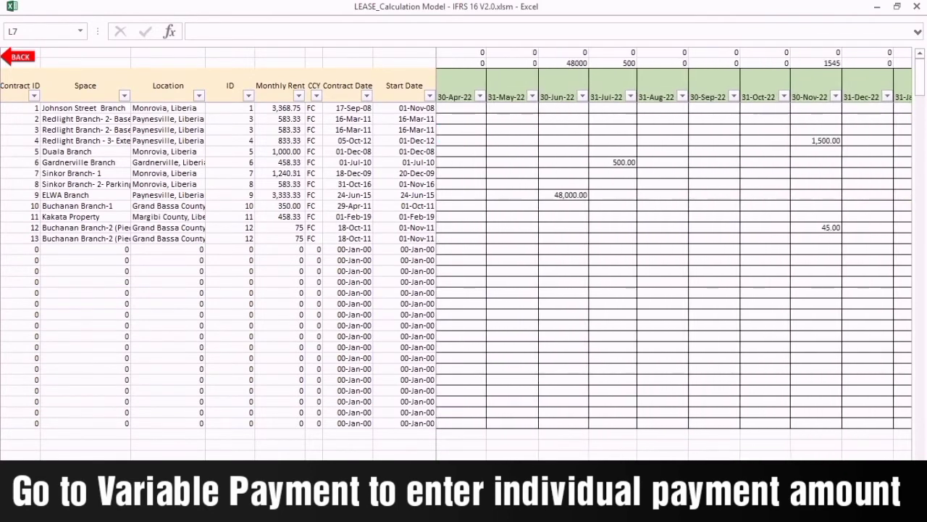
pyautogui.hscroll(15, 739, 205)
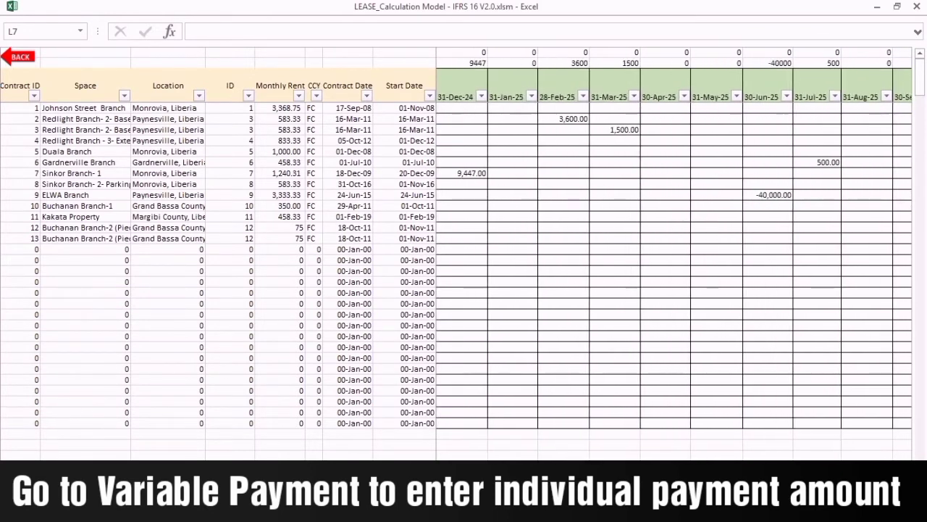
pyautogui.click(624, 85)
pyautogui.hotkey('ctrl', 'shift', 'Right')
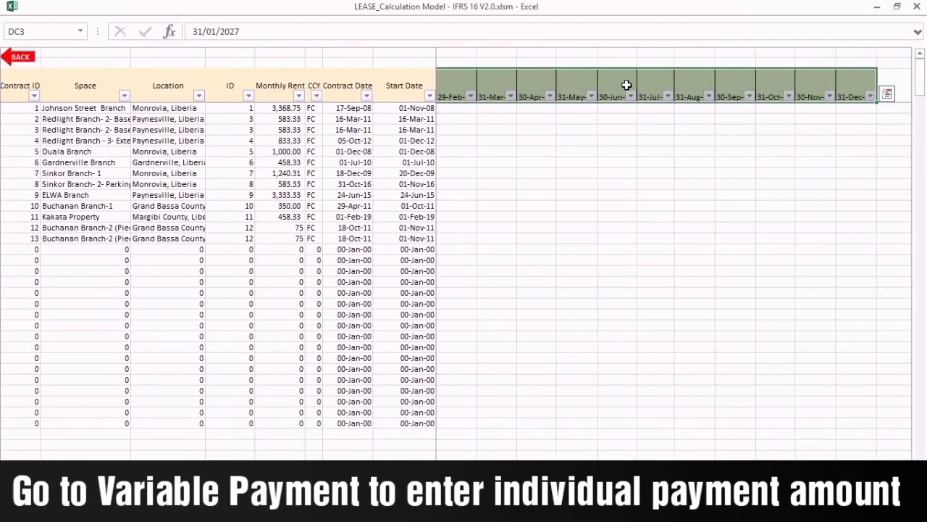
pyautogui.click(505, 206)
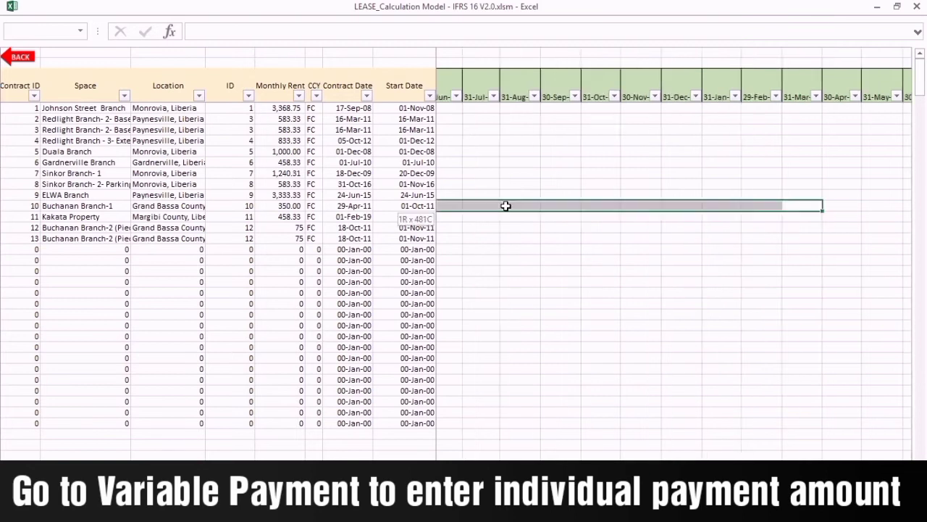
pyautogui.moveTo(506, 205); pyautogui.dragTo(542, 206)
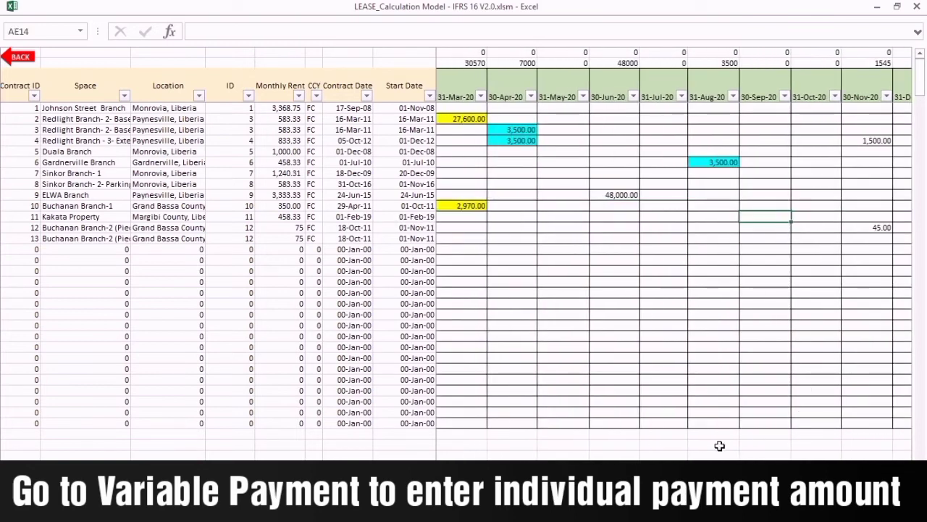
pyautogui.hscroll(20, 674, 261)
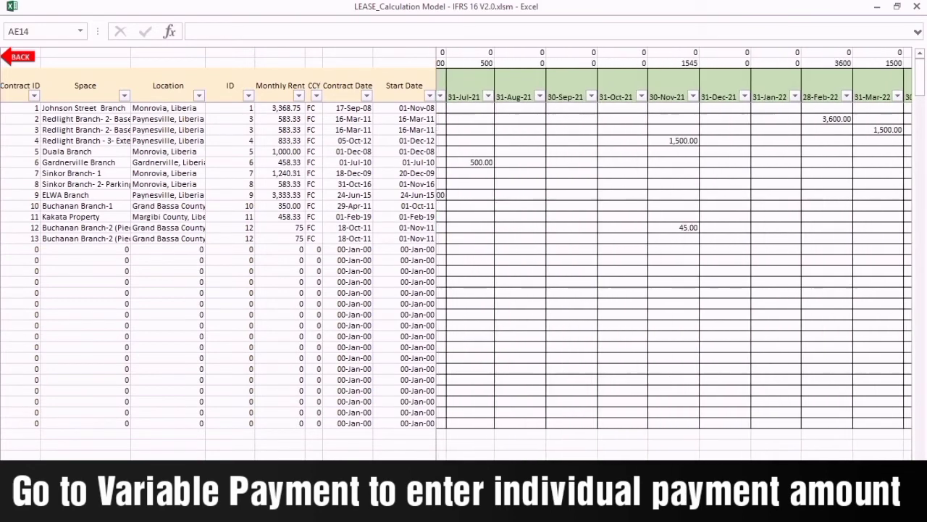
pyautogui.hscroll(14, 674, 261)
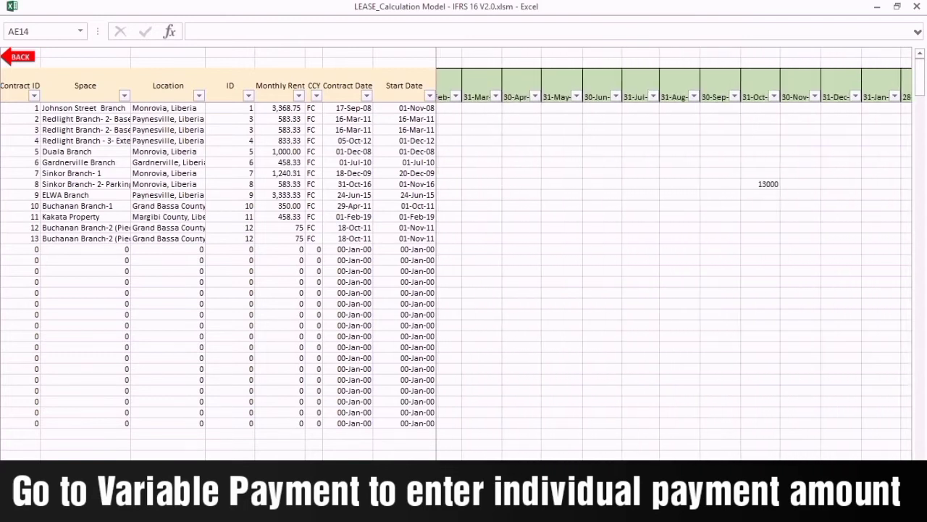
pyautogui.hscroll(15, 674, 260)
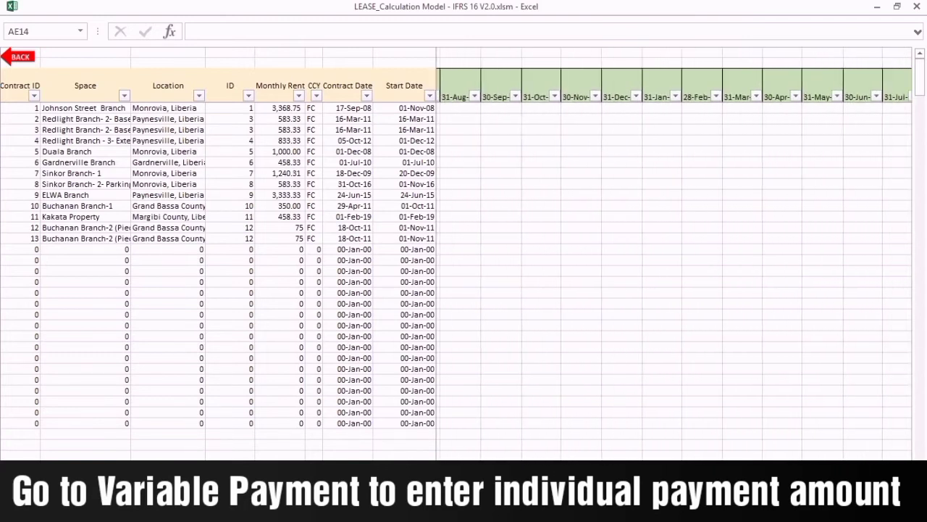
pyautogui.click(743, 207)
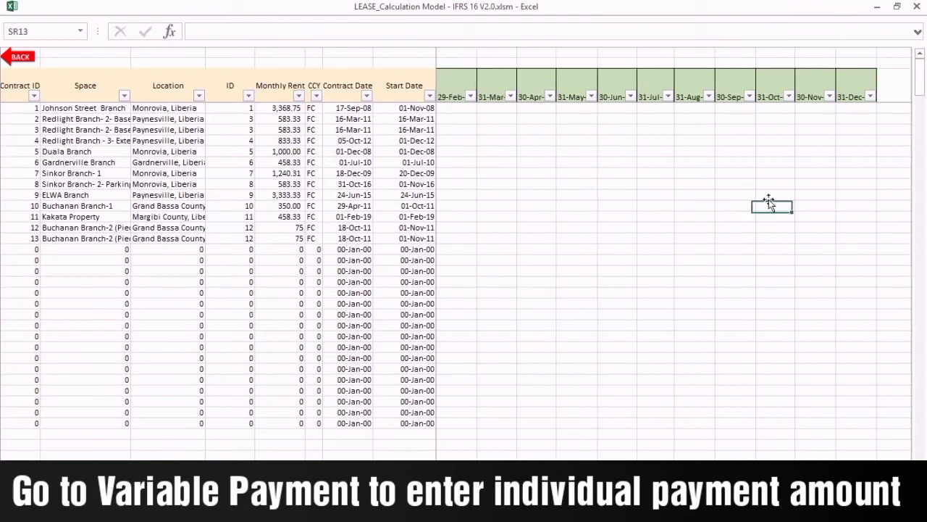
pyautogui.click(736, 227)
pyautogui.hscroll(10, 673, 261)
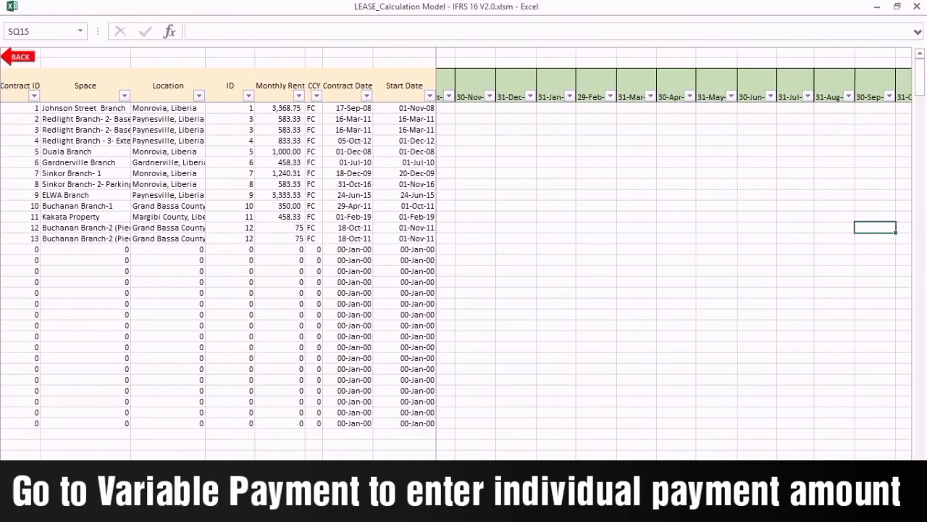
pyautogui.hscroll(20, 674, 261)
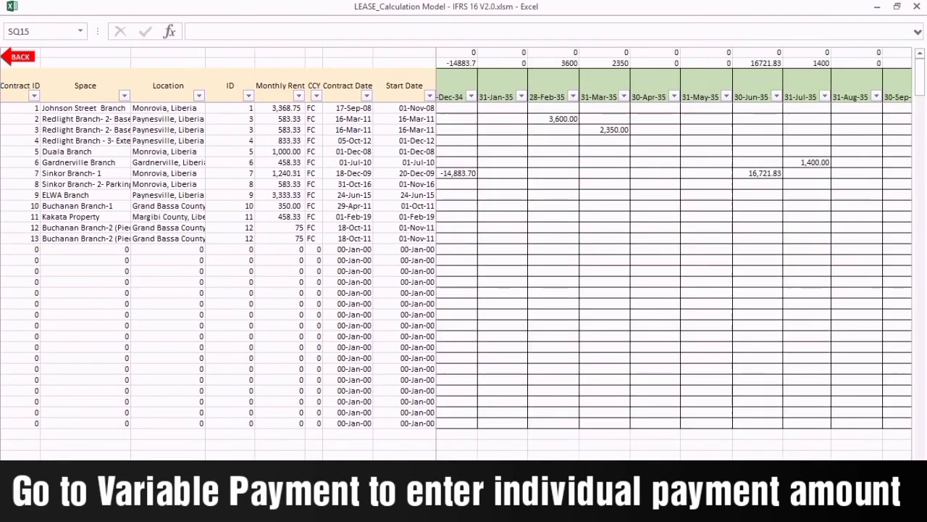
pyautogui.hscroll(-15, 674, 260)
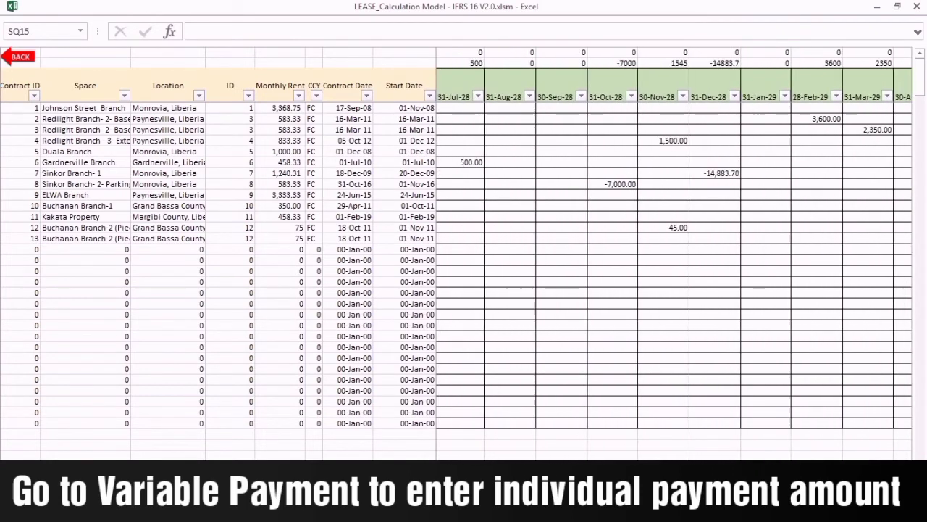
pyautogui.hscroll(-15, 673, 261)
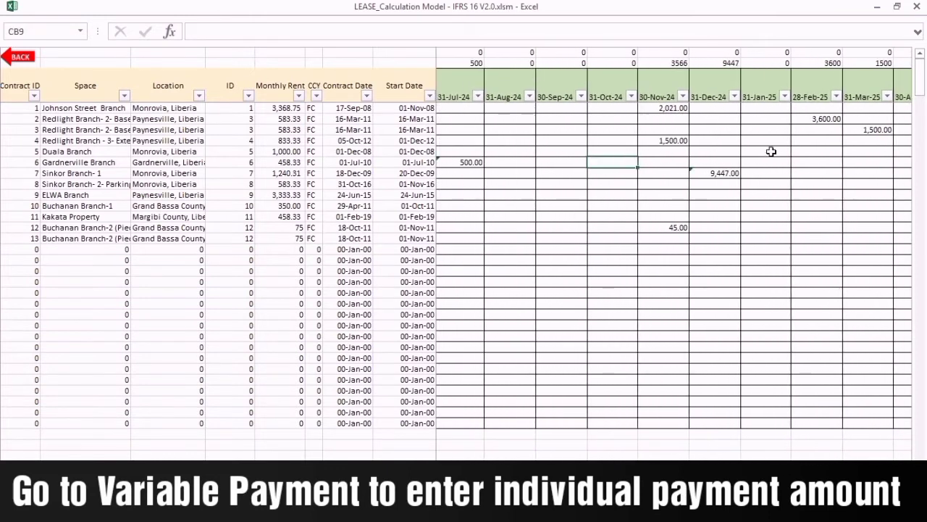
pyautogui.click(775, 272)
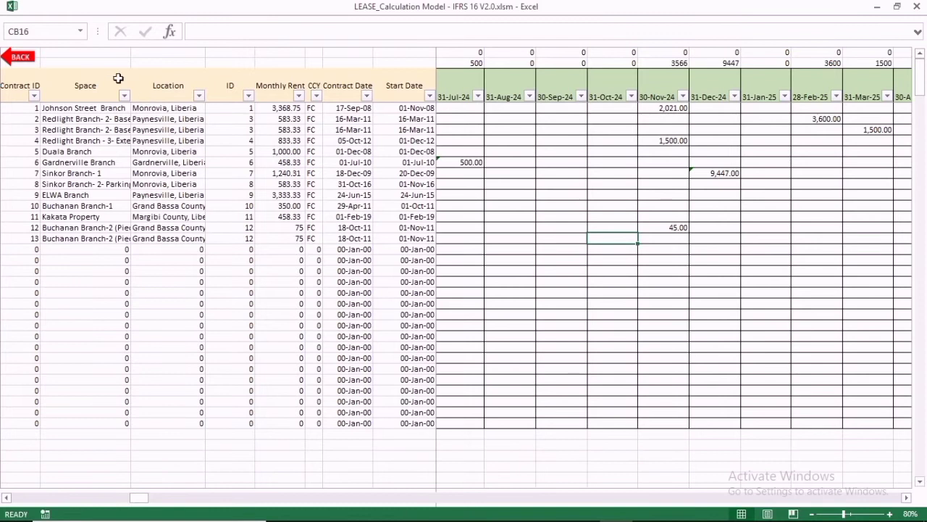
pyautogui.click(20, 57)
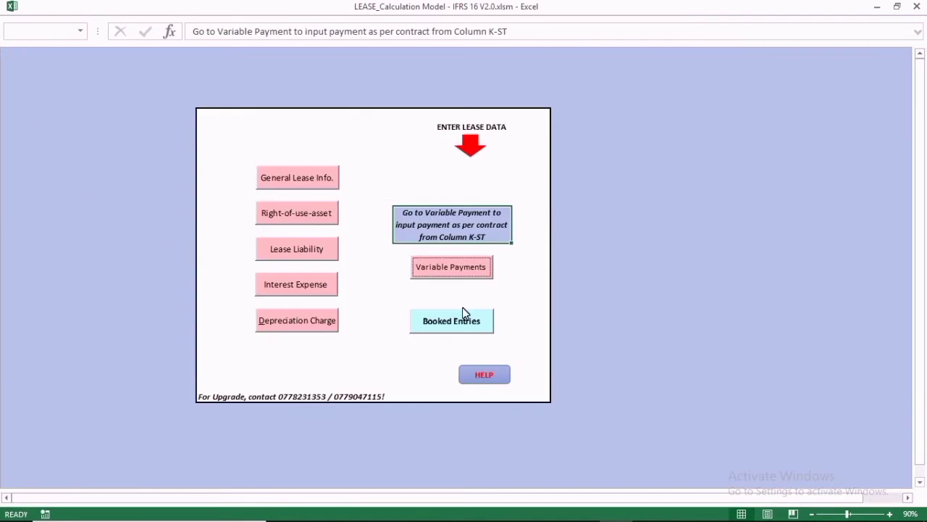
# On the journal entries sheet, check the 5,835.25 depreciation, then set the date to 31-May-19.
pyautogui.click(453, 319)
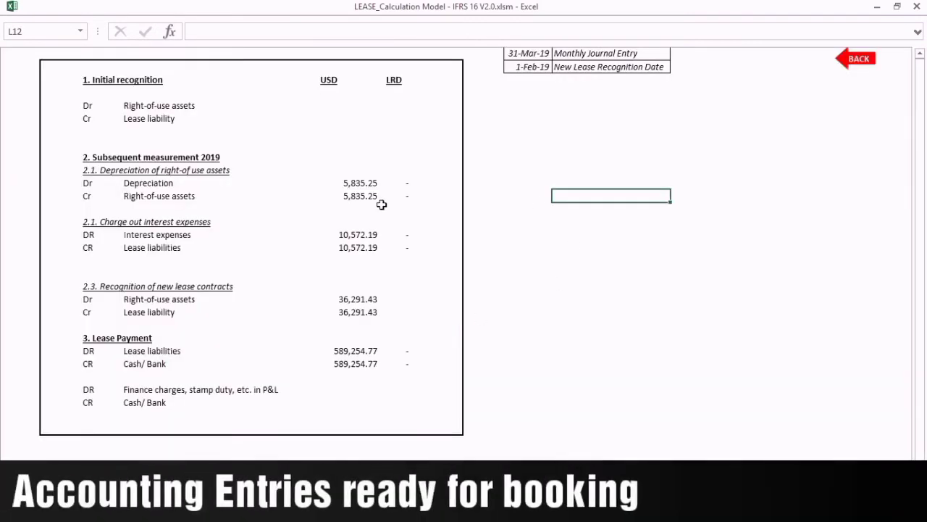
pyautogui.click(360, 183)
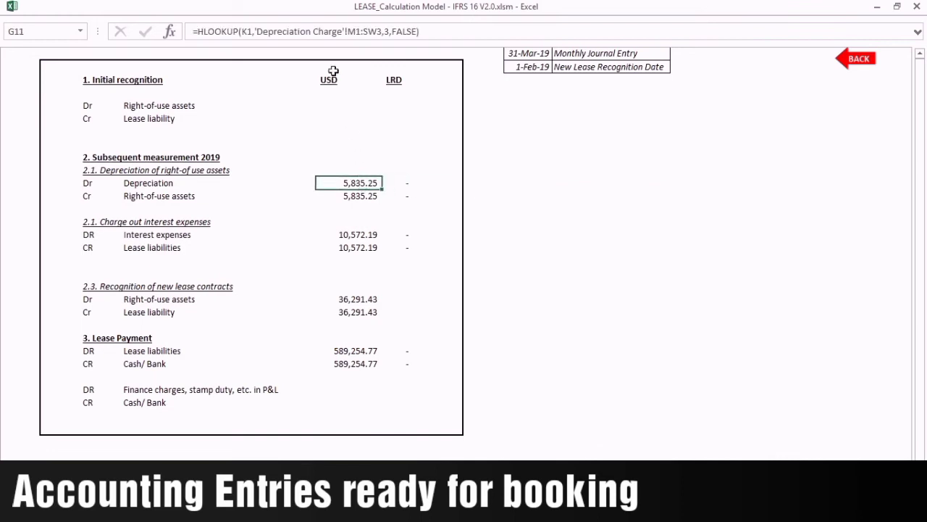
pyautogui.click(345, 102)
pyautogui.click(408, 104)
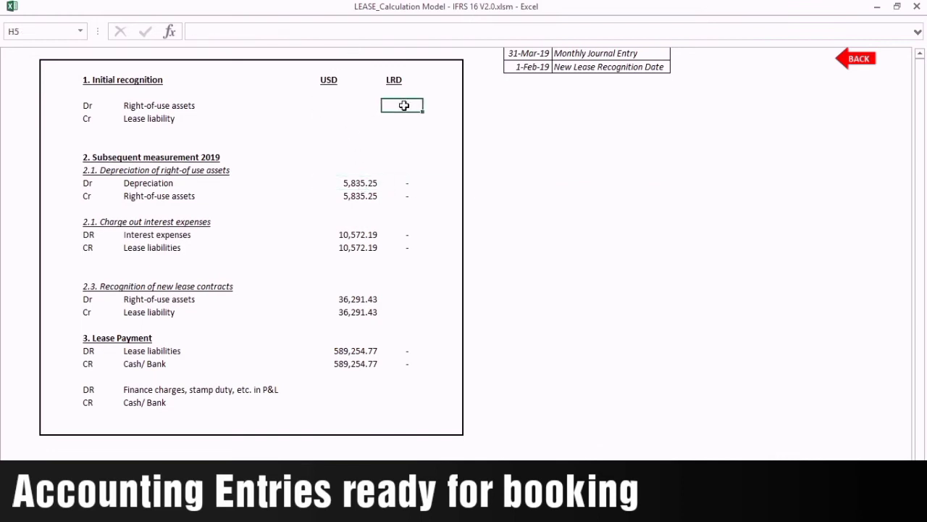
pyautogui.click(538, 57)
pyautogui.click(558, 54)
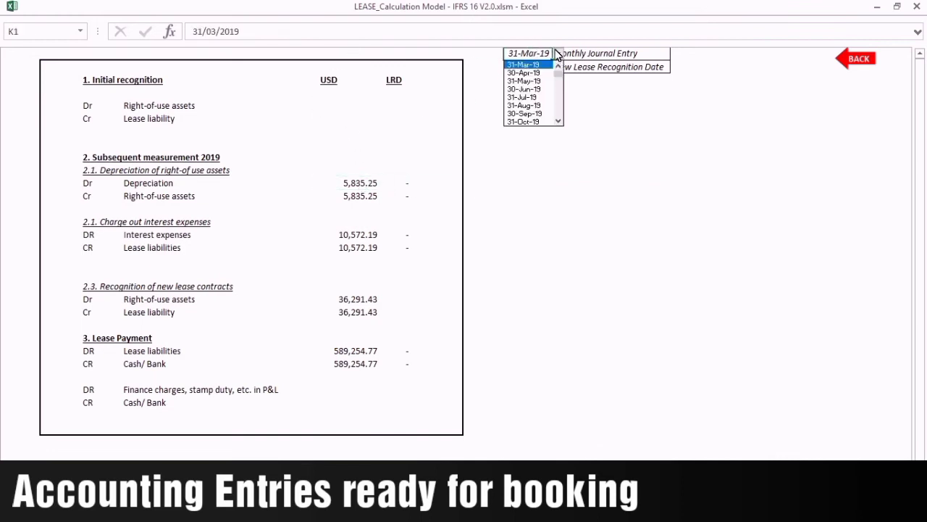
pyautogui.click(529, 81)
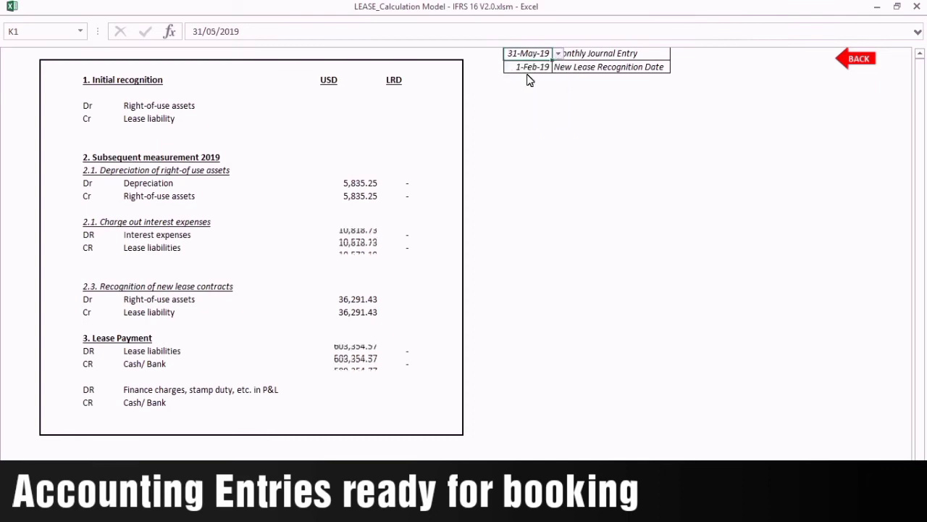
# Highlight the Depreciation, Right-of-use assets, Interest, Lease liabilities and new lease entry lines.
pyautogui.click(164, 181)
pyautogui.moveTo(193, 180); pyautogui.dragTo(298, 181)
pyautogui.click(177, 192)
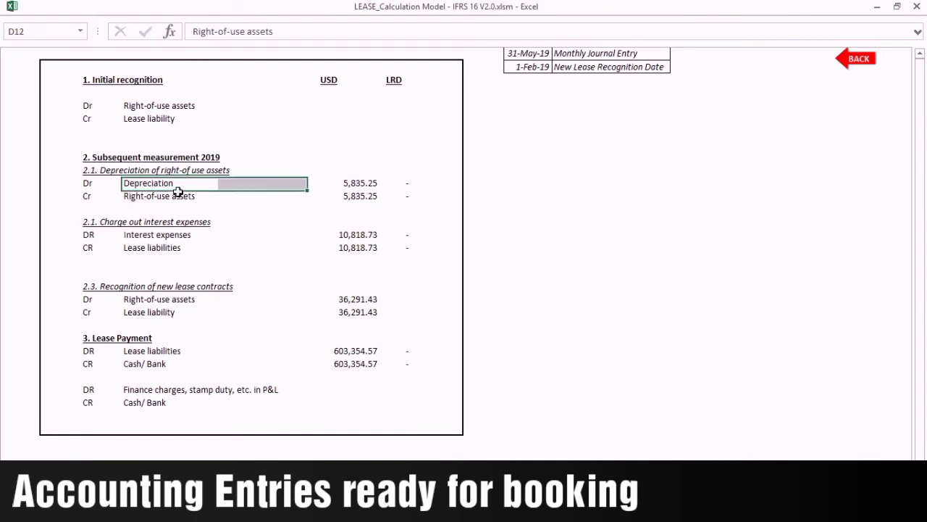
pyautogui.moveTo(177, 192); pyautogui.dragTo(346, 193)
pyautogui.moveTo(190, 234); pyautogui.dragTo(347, 235)
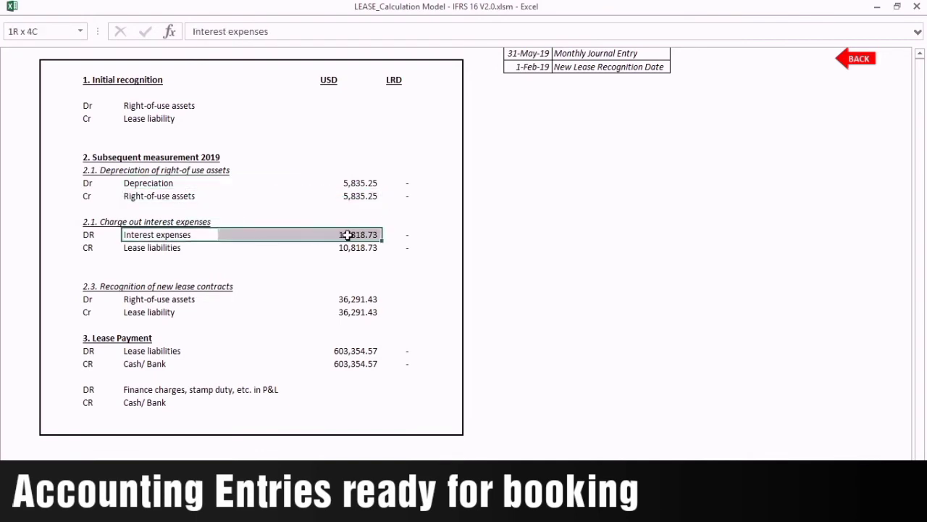
pyautogui.moveTo(192, 247); pyautogui.dragTo(366, 247)
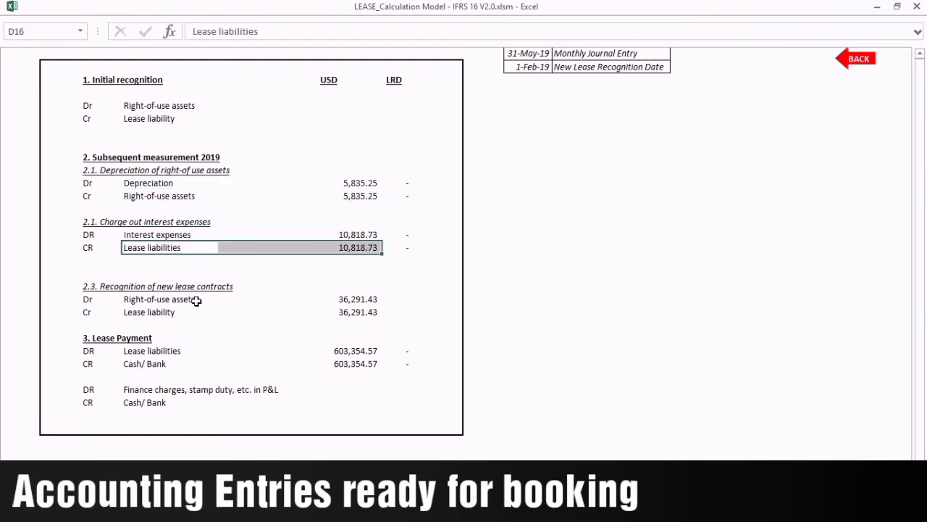
pyautogui.moveTo(188, 300); pyautogui.dragTo(338, 298)
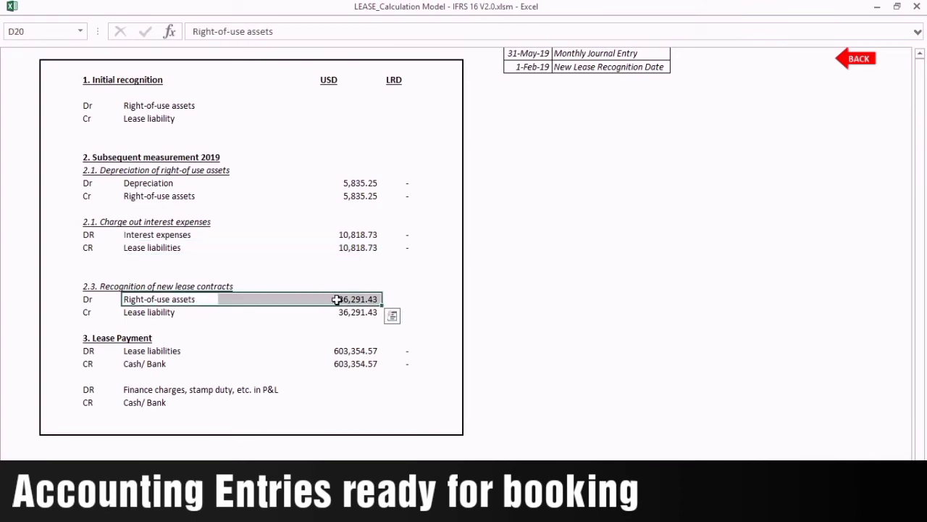
pyautogui.moveTo(169, 313); pyautogui.dragTo(340, 312)
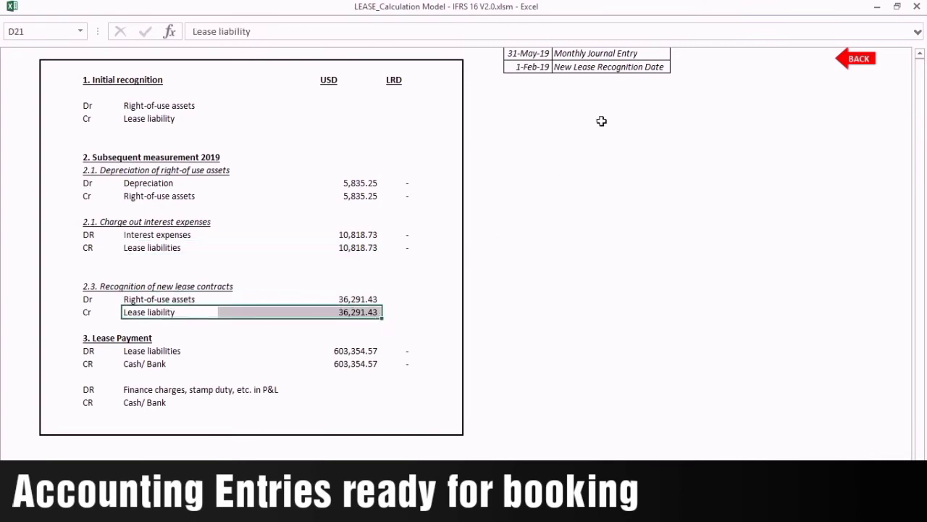
# Set the new lease recognition date in K2 to 01-Jan-19.
pyautogui.click(573, 68)
pyautogui.click(541, 66)
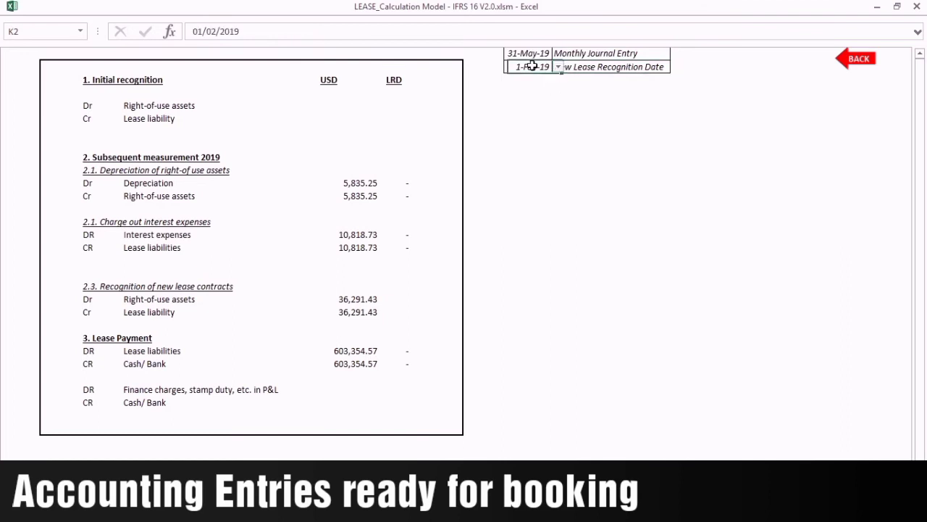
pyautogui.click(554, 66)
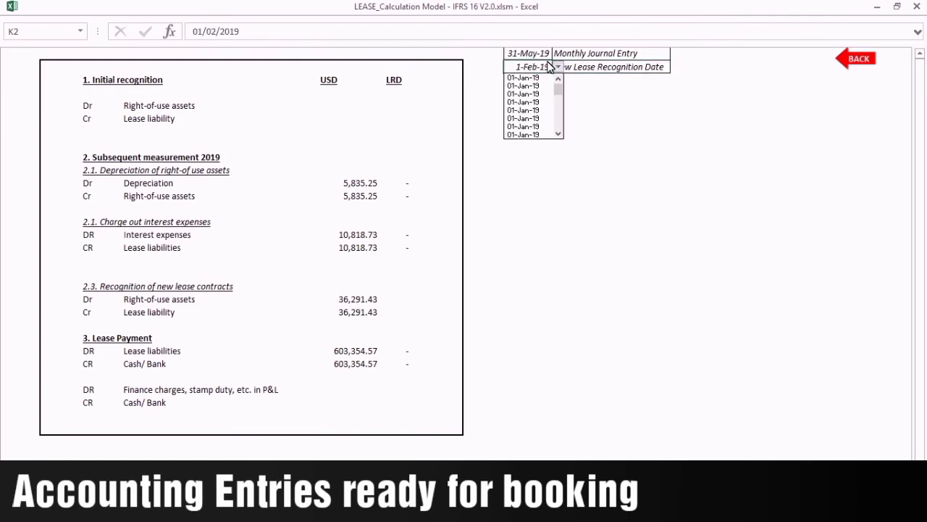
pyautogui.click(529, 110)
# Check the 943,822.79 new lease amounts and the lease payment and Cash/ Bank formulas.
pyautogui.moveTo(349, 297); pyautogui.dragTo(349, 311)
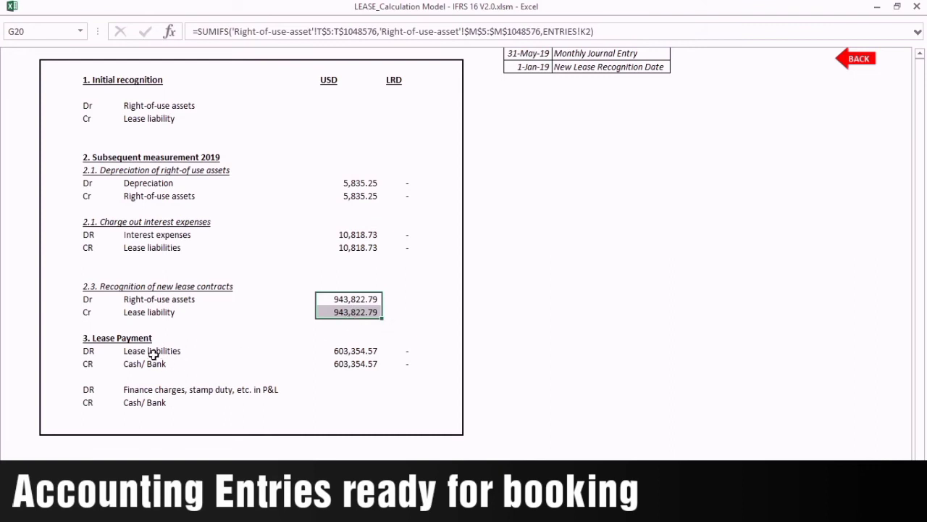
pyautogui.moveTo(156, 350); pyautogui.dragTo(351, 355)
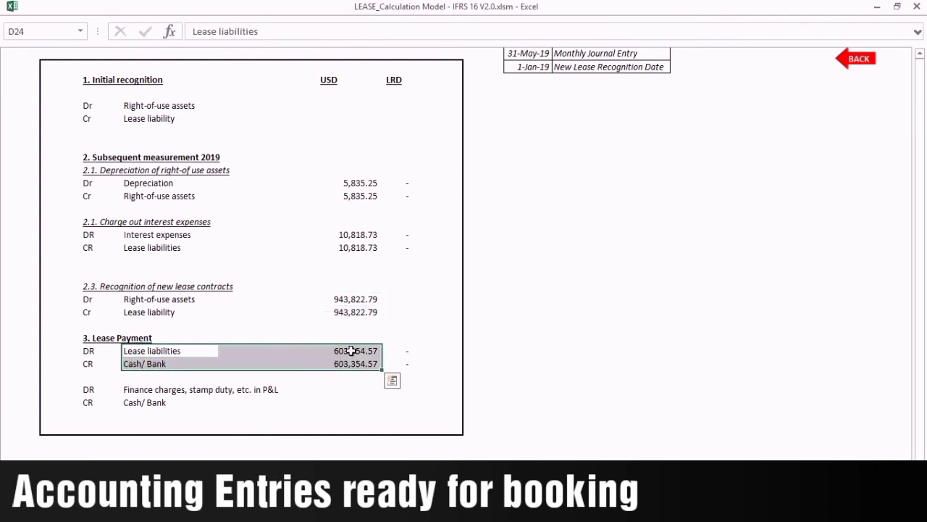
pyautogui.click(351, 351)
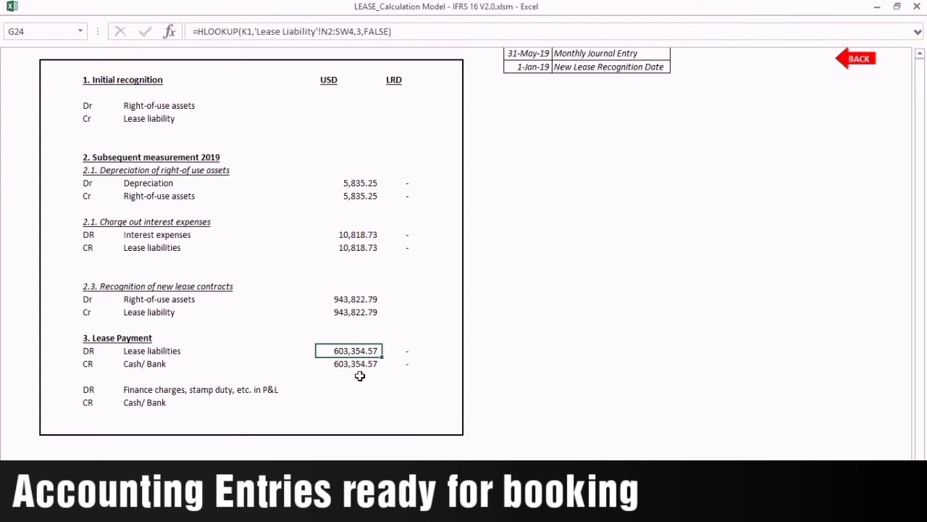
pyautogui.click(362, 364)
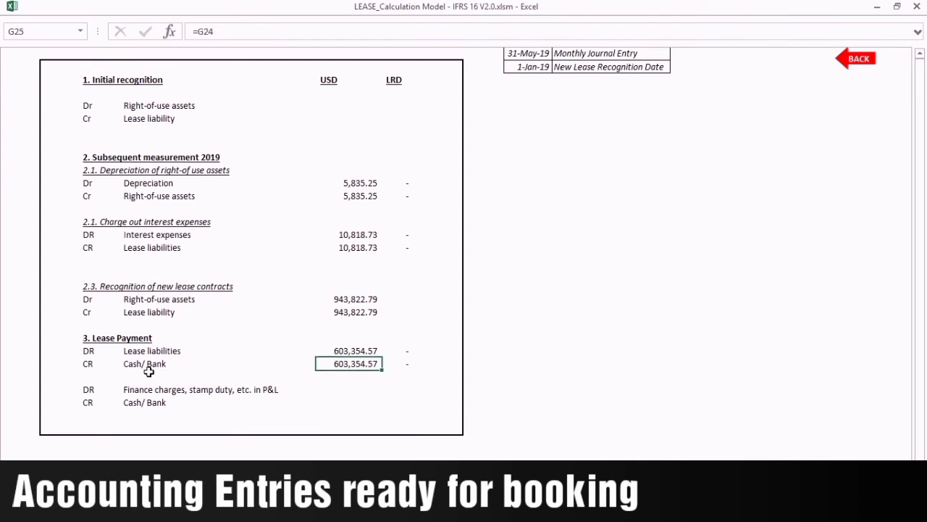
pyautogui.moveTo(151, 351); pyautogui.dragTo(360, 361)
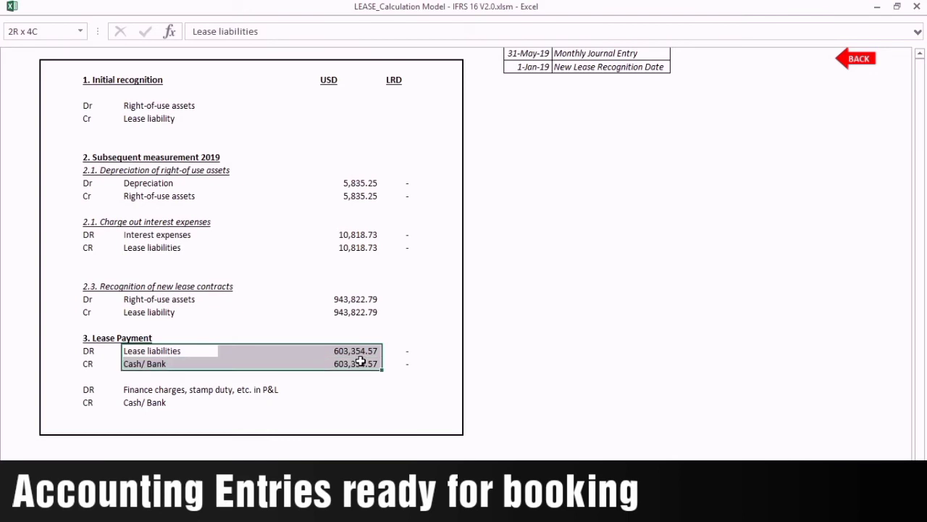
pyautogui.click(364, 351)
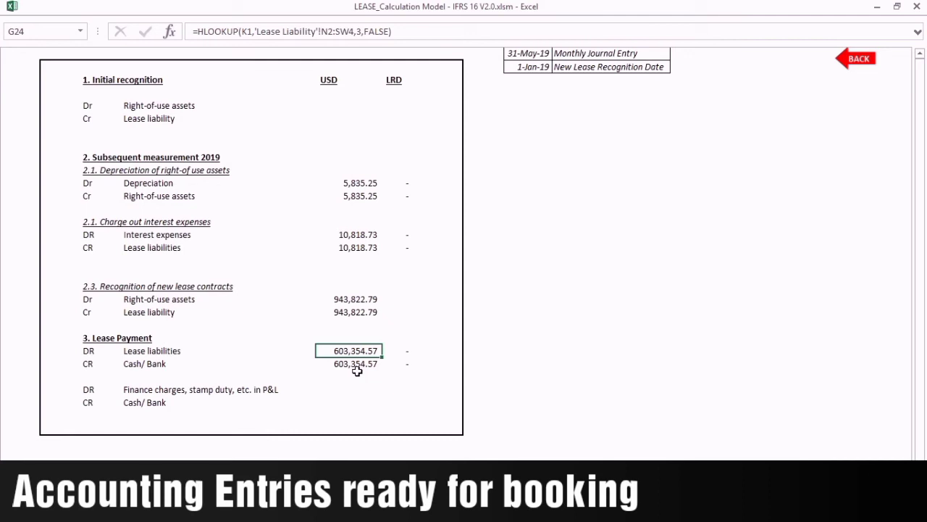
pyautogui.moveTo(159, 364); pyautogui.dragTo(409, 363)
# Switch the monthly journal entry date in K1 to 31-Aug-19.
pyautogui.click(361, 351)
pyautogui.click(515, 58)
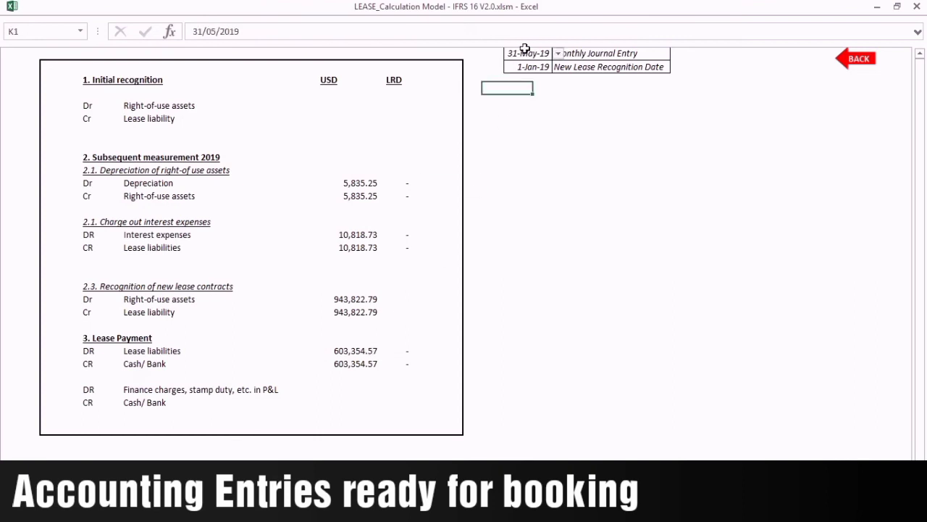
pyautogui.click(558, 53)
pyautogui.click(528, 89)
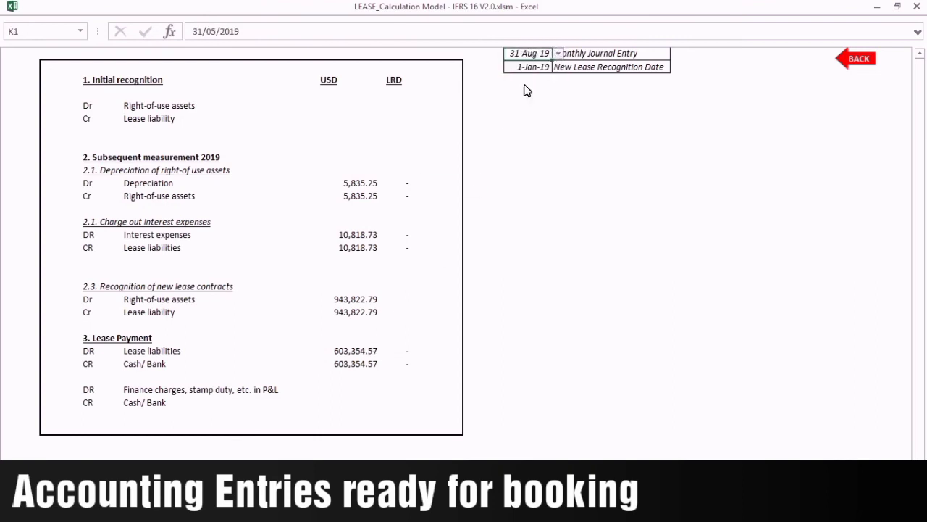
# Check the updated 636,665.21 lease payment lines, then return to the lease menu.
pyautogui.click(360, 345)
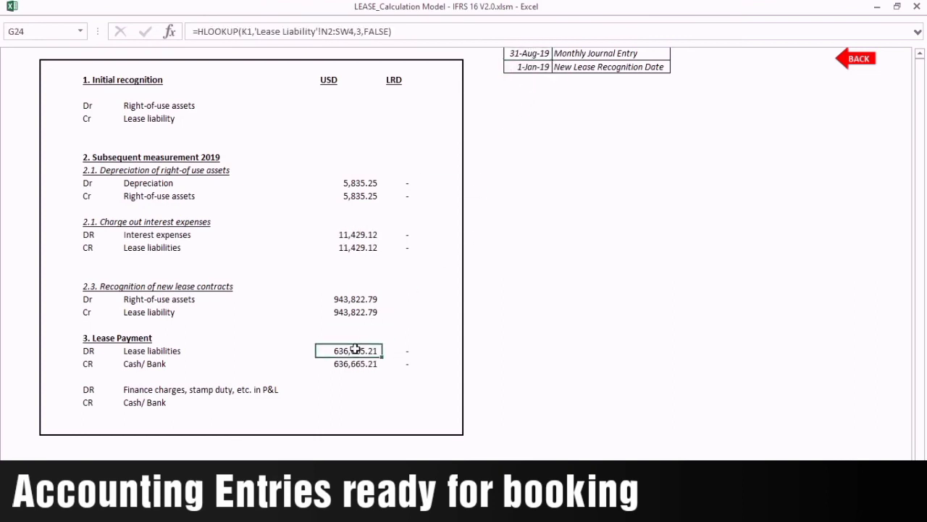
pyautogui.moveTo(147, 353); pyautogui.dragTo(391, 364)
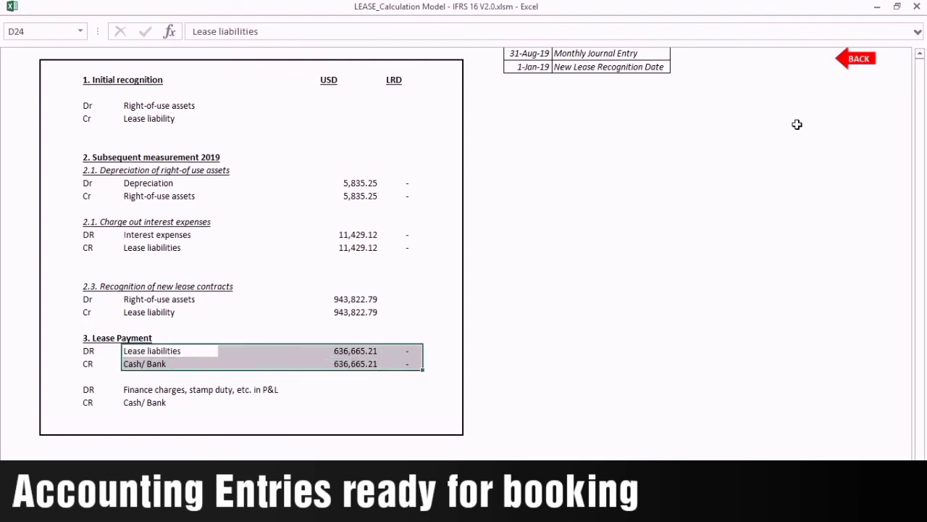
pyautogui.click(860, 57)
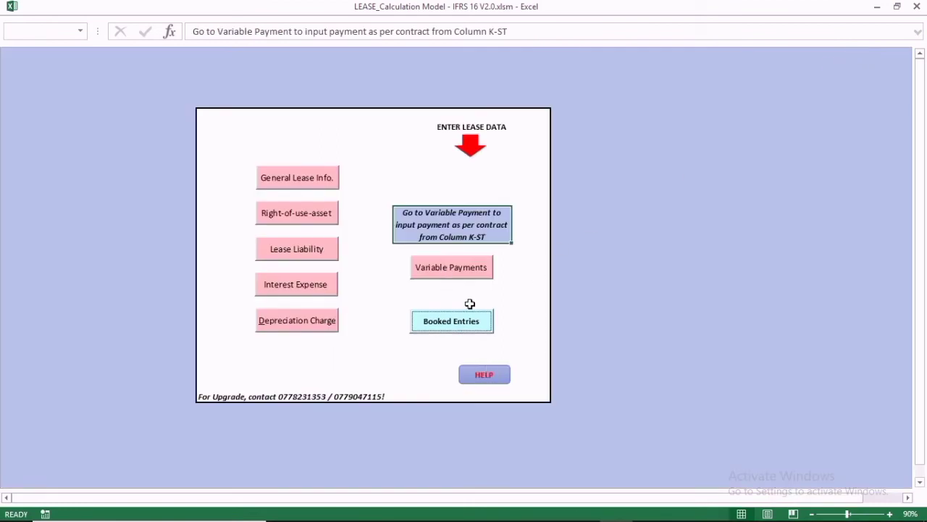
pyautogui.click(484, 375)
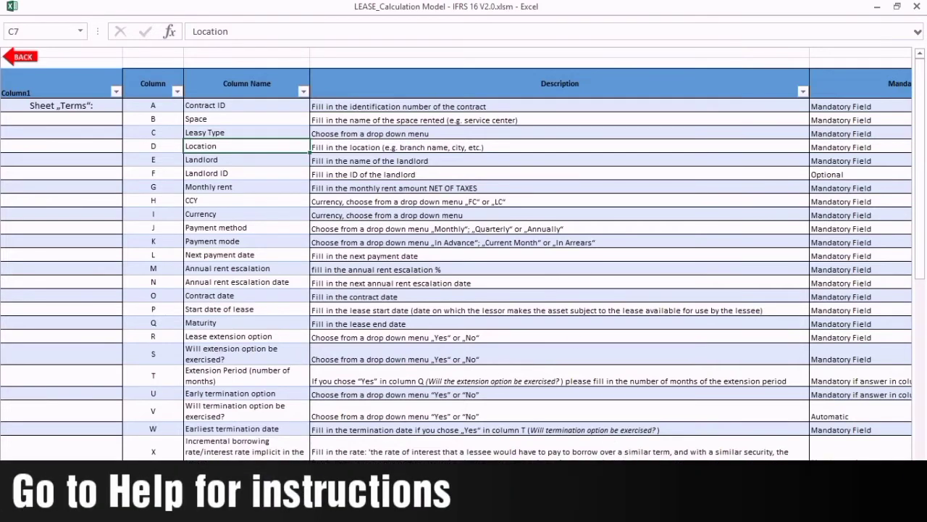
pyautogui.hscroll(5, 601, 283)
pyautogui.hscroll(-5, 492, 275)
pyautogui.scroll(-15, 492, 275)
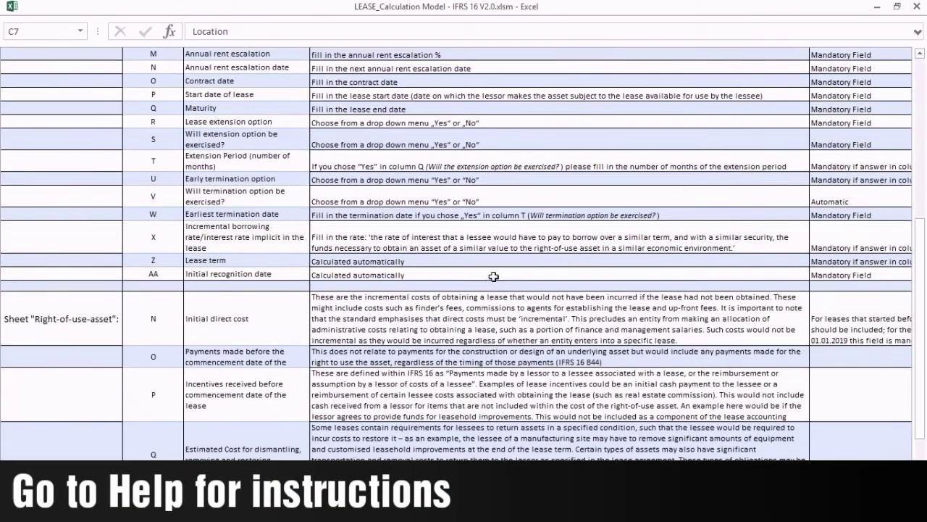
pyautogui.scroll(3, 517, 311)
pyautogui.scroll(15, 516, 311)
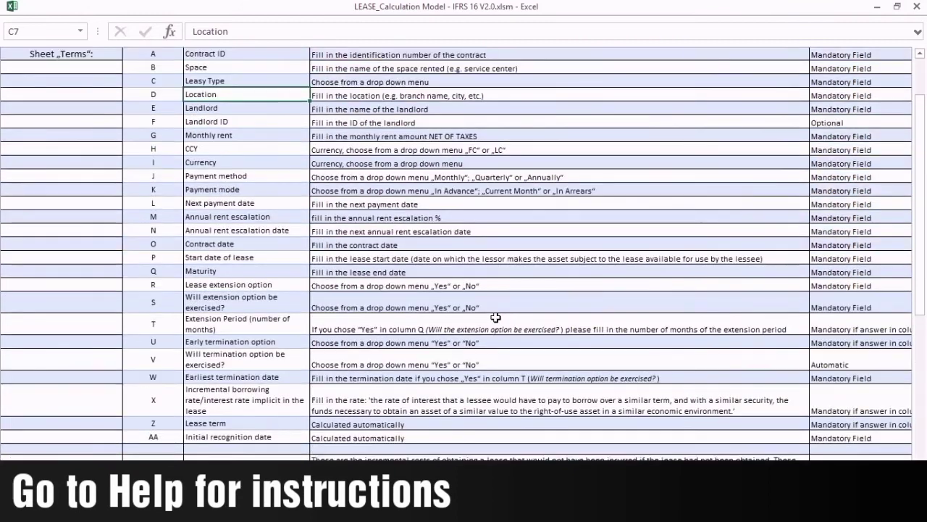
pyautogui.click(594, 293)
pyautogui.click(842, 256)
pyautogui.click(853, 382)
pyautogui.click(432, 429)
pyautogui.click(266, 335)
pyautogui.click(554, 200)
pyautogui.click(822, 174)
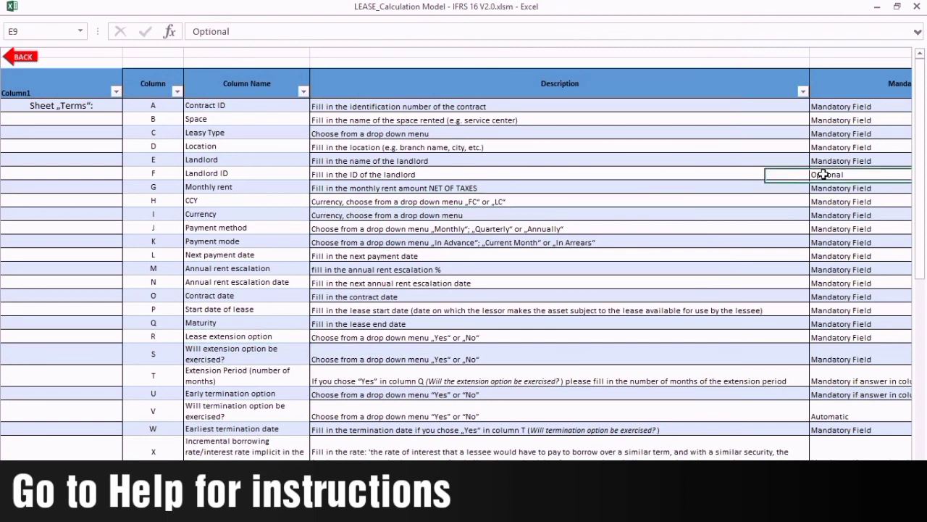
pyautogui.click(22, 51)
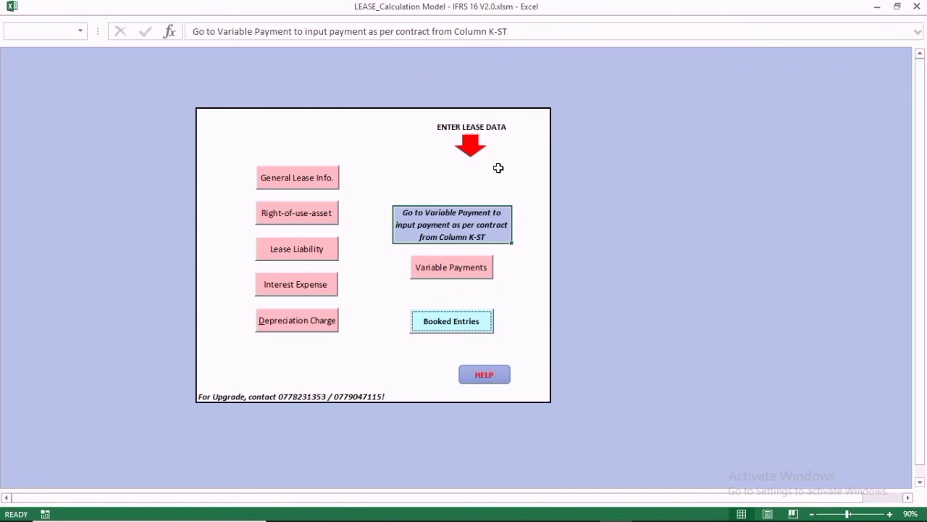
pyautogui.click(471, 143)
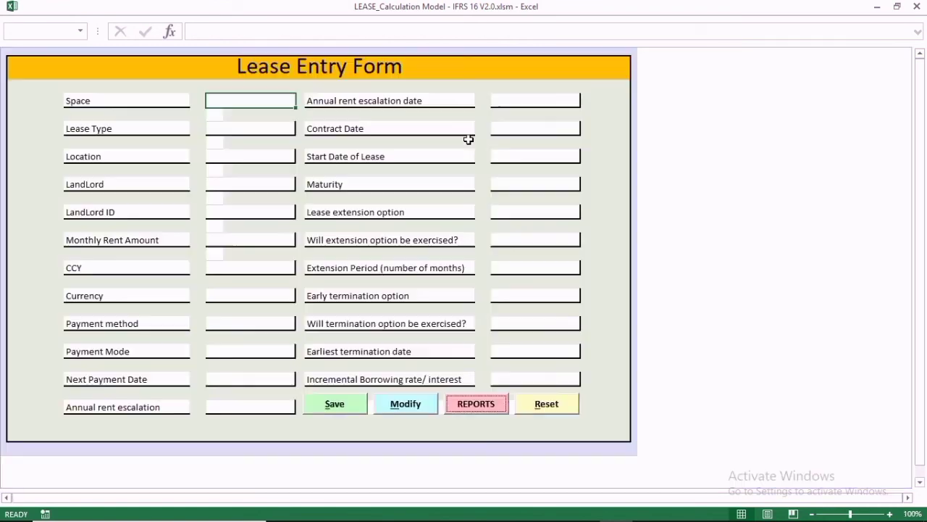
pyautogui.click(477, 403)
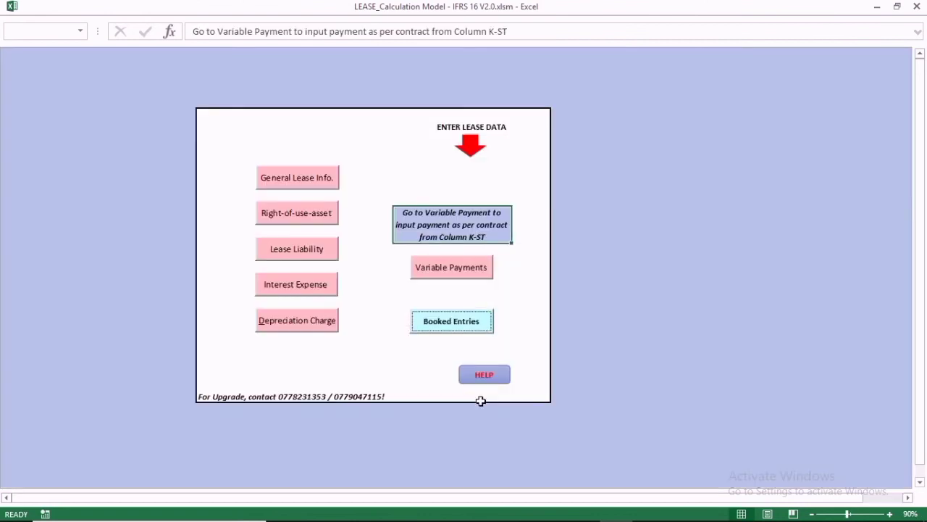
pyautogui.click(647, 250)
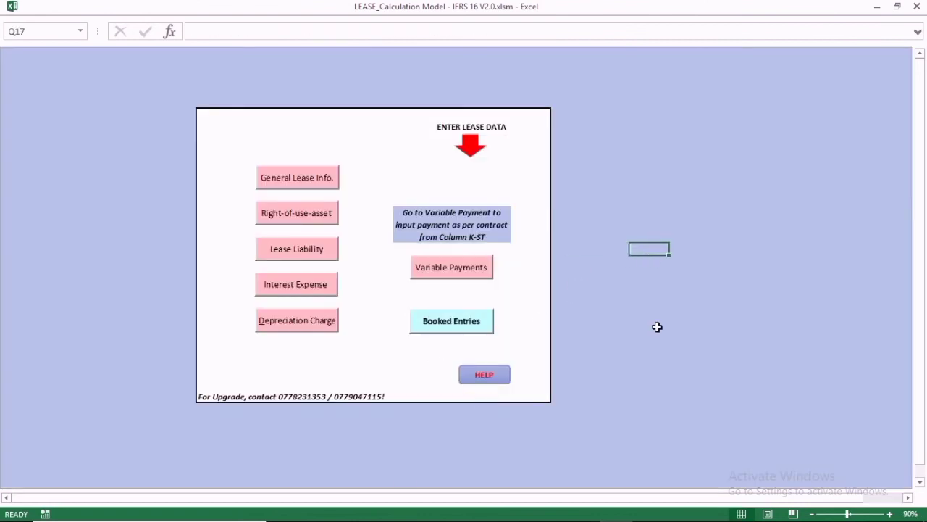
pyautogui.click(388, 158)
pyautogui.moveTo(210, 397); pyautogui.dragTo(371, 397)
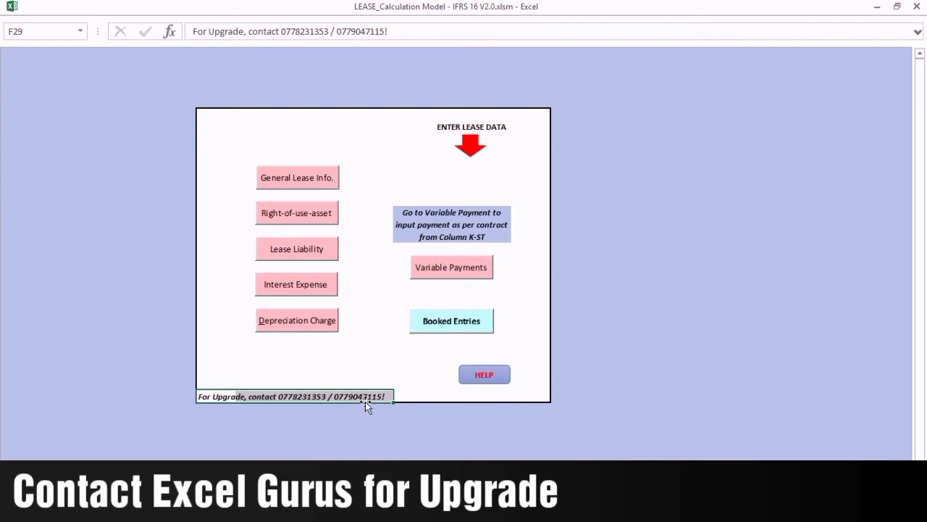
pyautogui.click(597, 251)
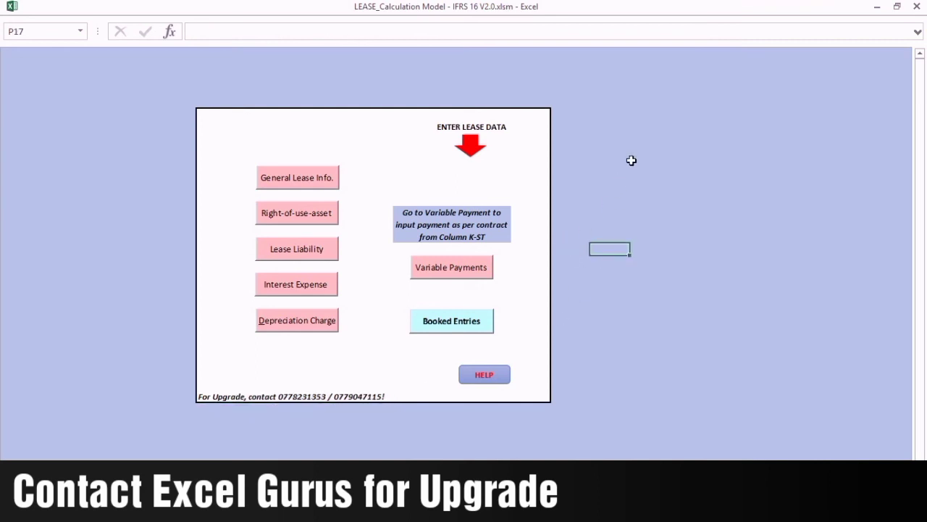